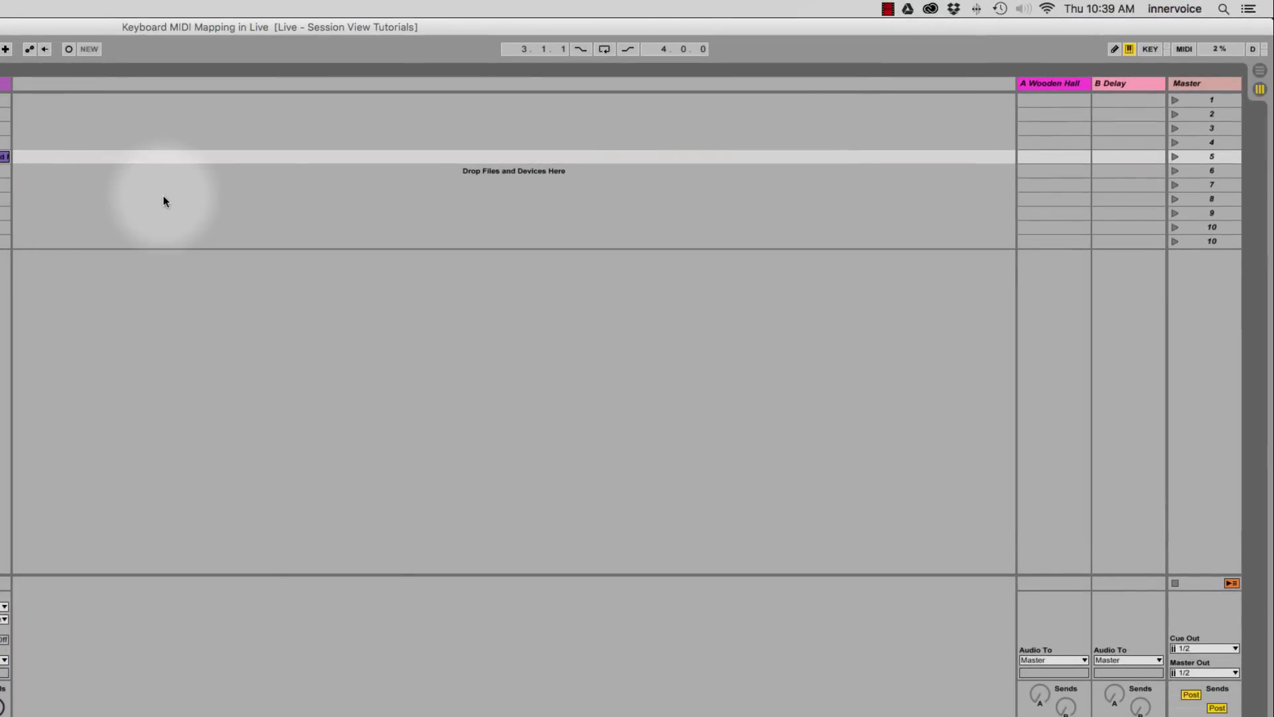
# Step: Map the volume faders of tracks 1 to 5 to MIDI controllers 14 to 18 on channel 1, and leave MIDI map mode
pyautogui.click(1185, 48)
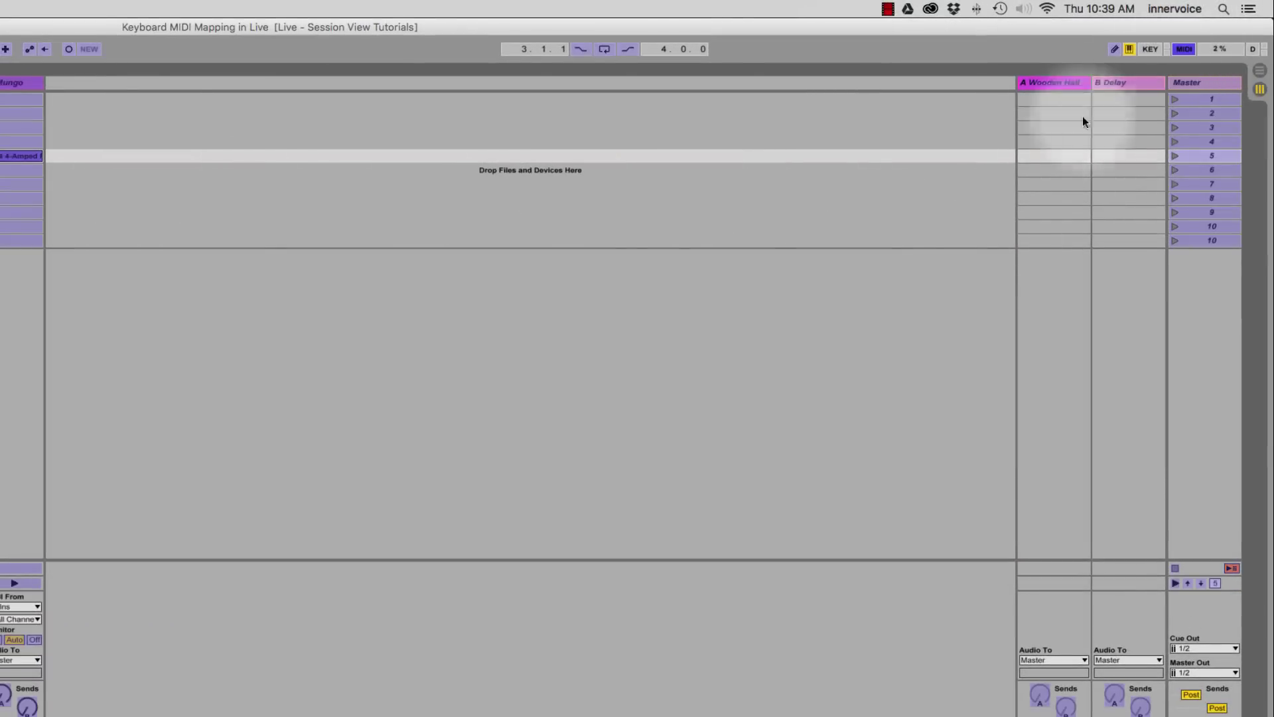
pyautogui.click(1182, 48)
pyautogui.click(1181, 48)
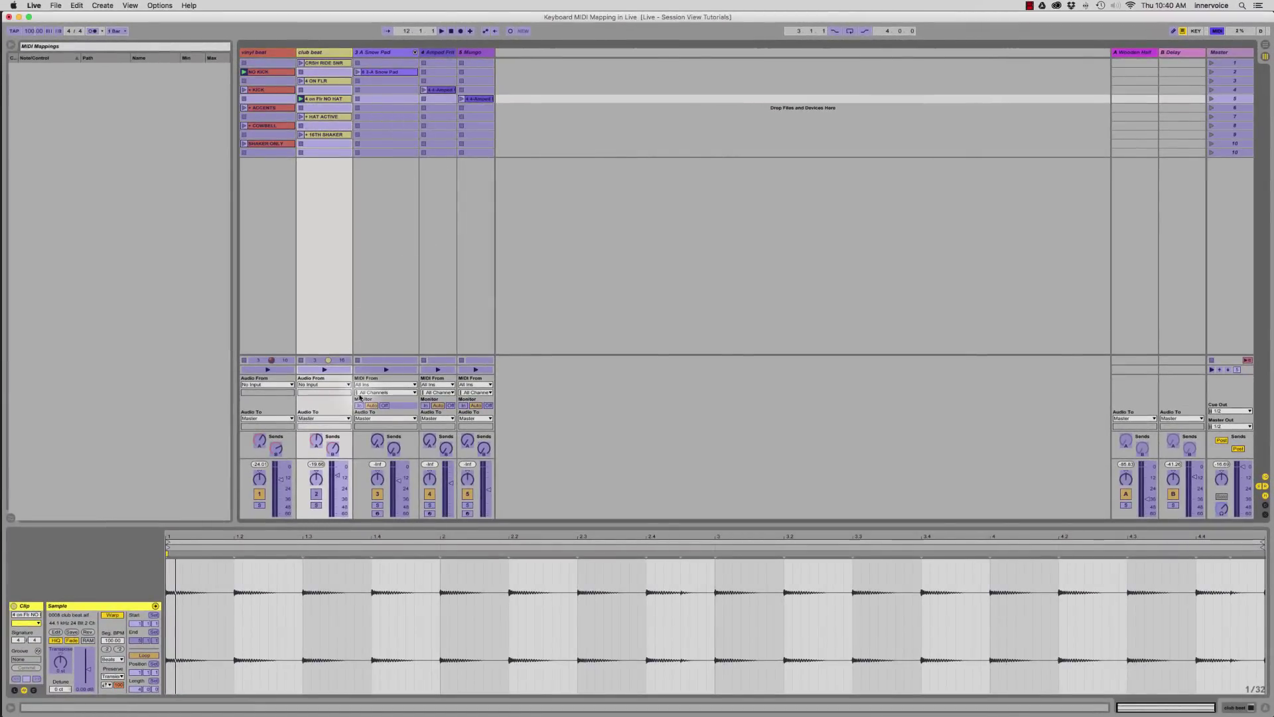
pyautogui.click(319, 440)
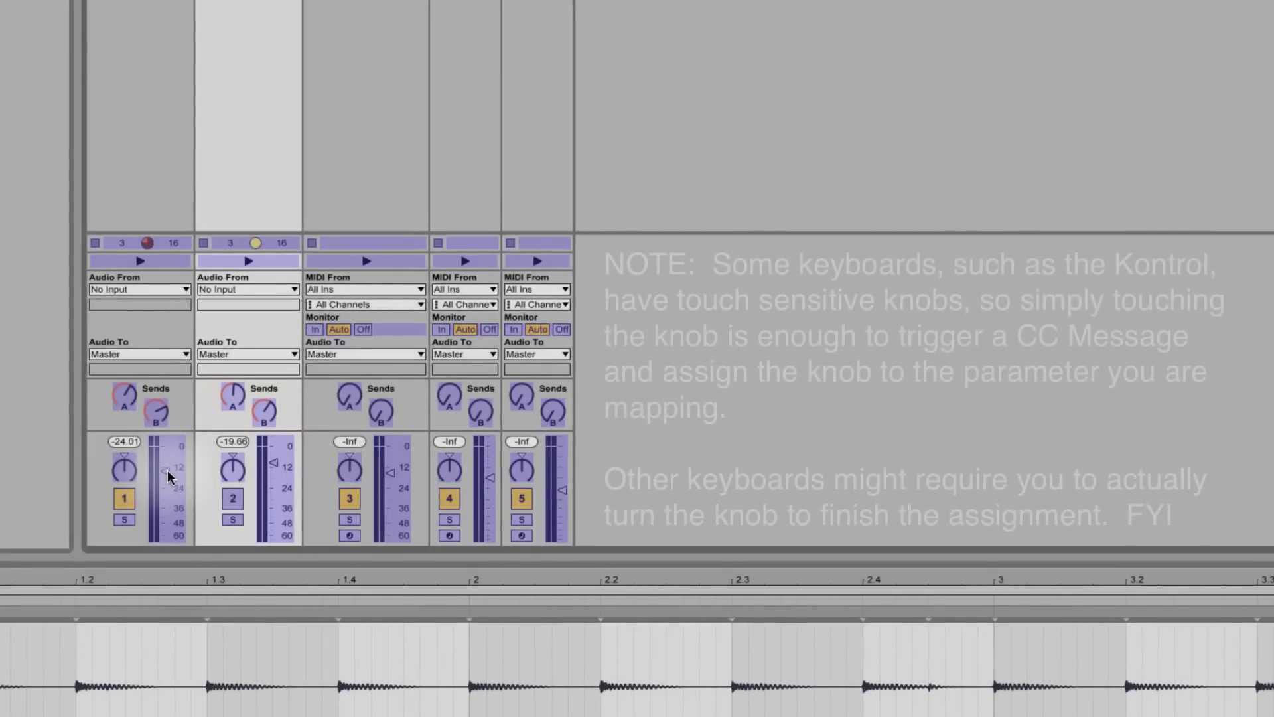
pyautogui.click(167, 473)
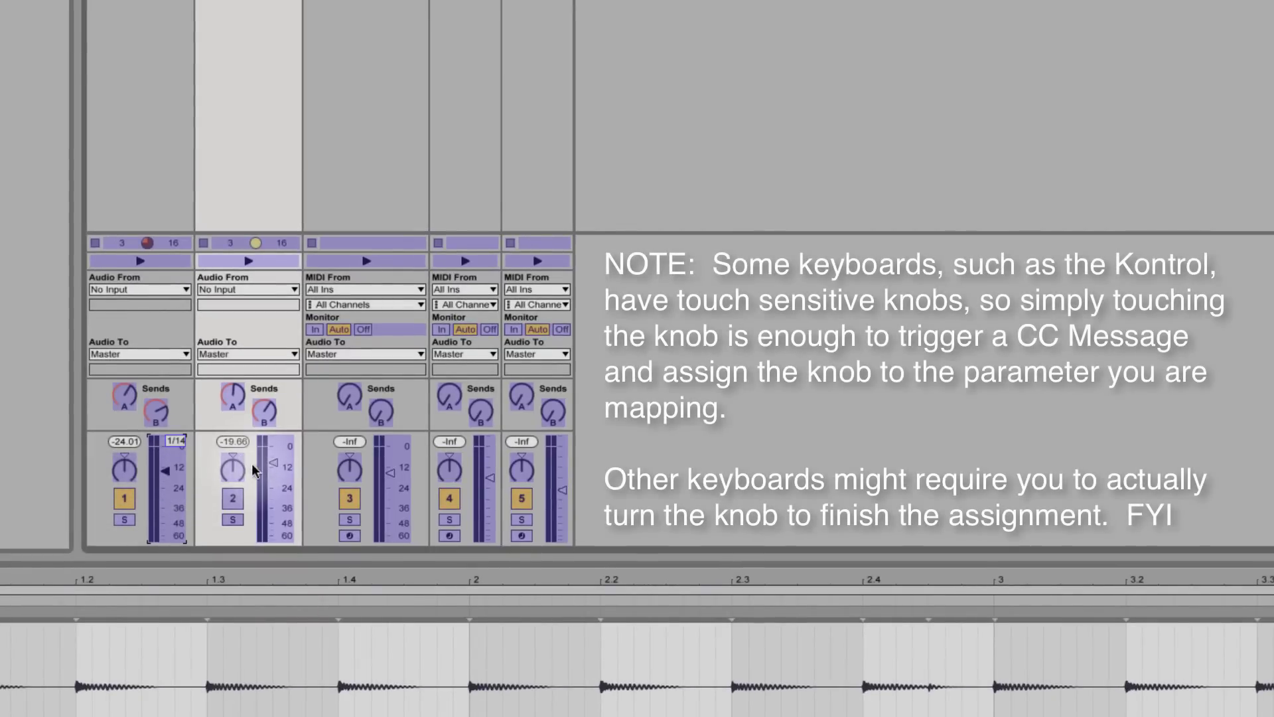
pyautogui.click(273, 462)
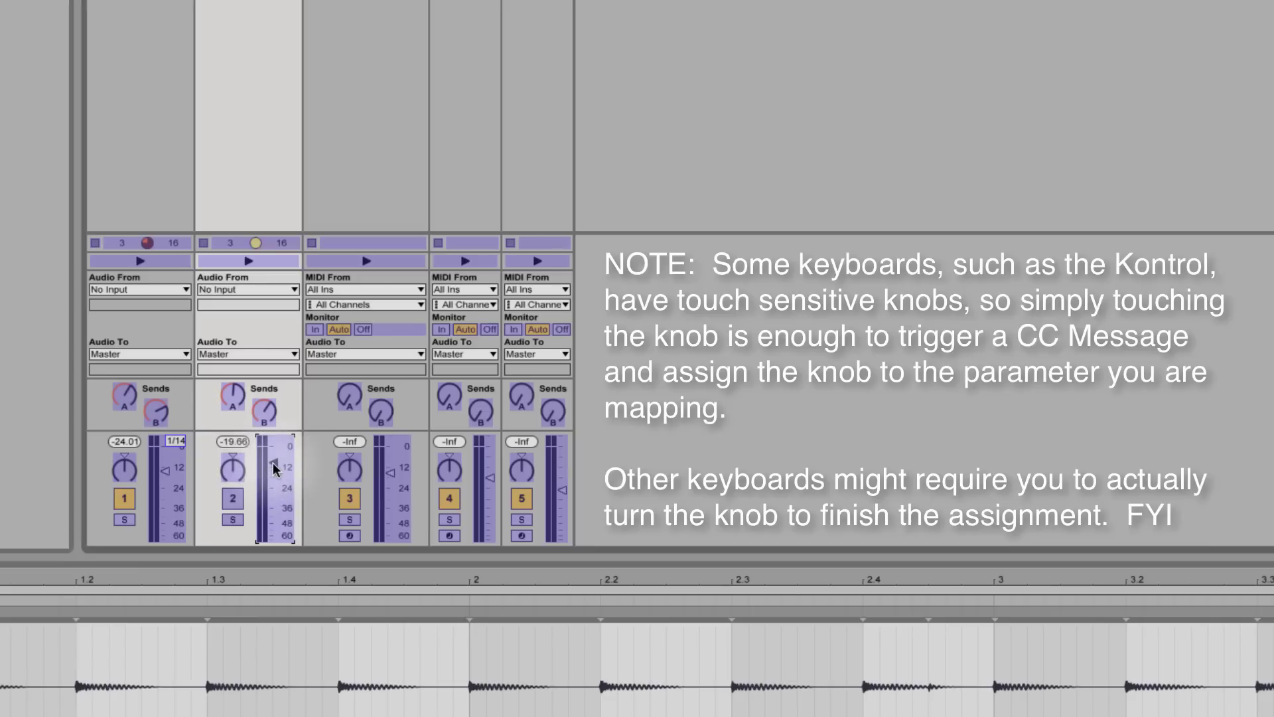
pyautogui.click(392, 478)
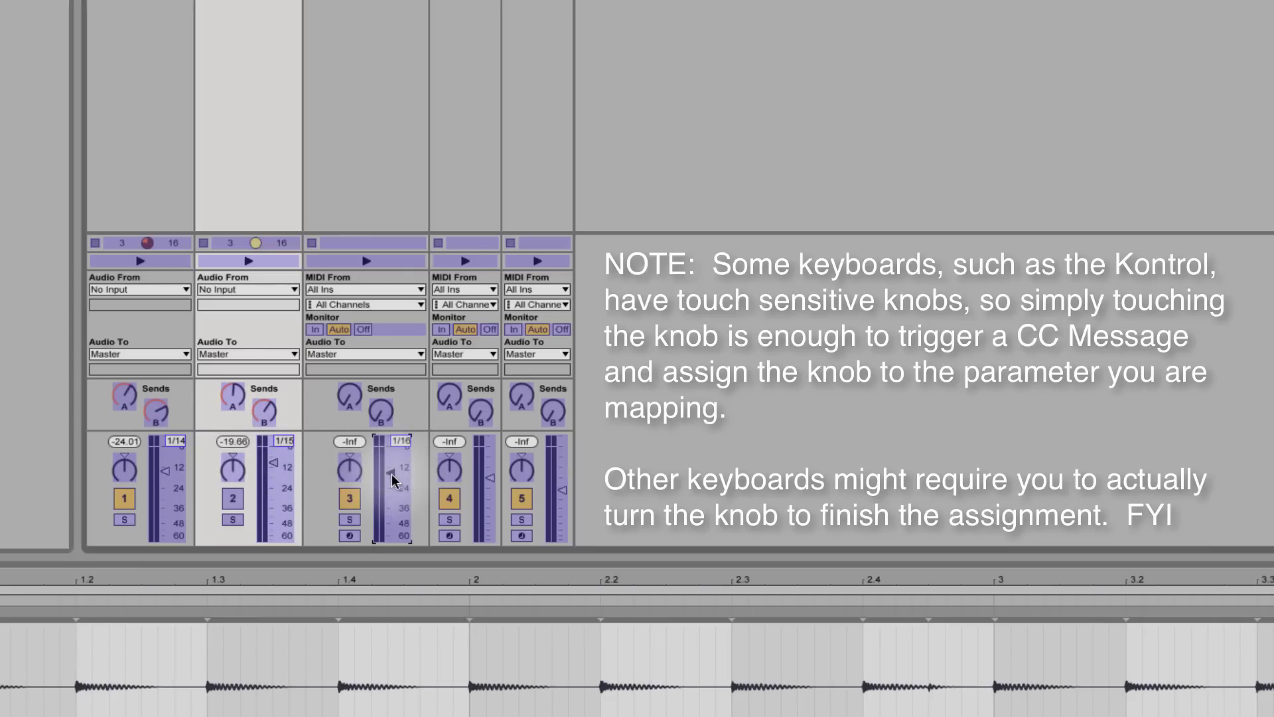
pyautogui.click(491, 477)
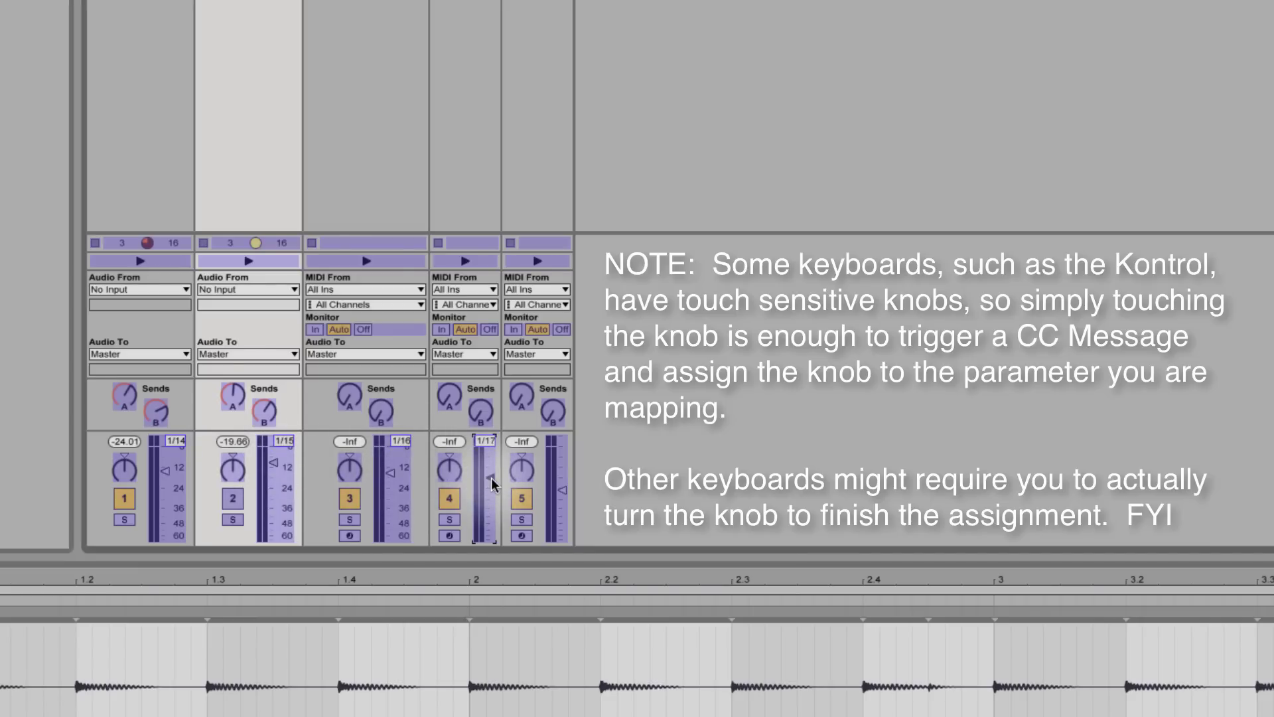
pyautogui.click(561, 491)
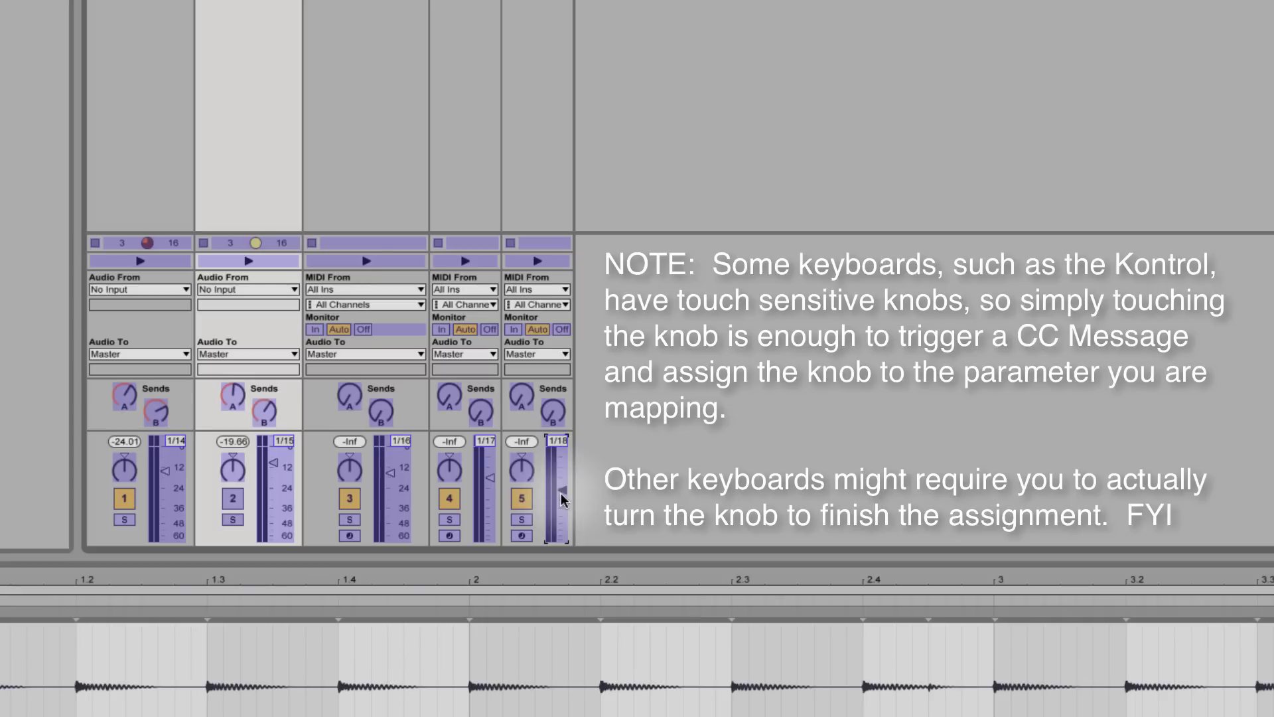
pyautogui.hotkey('ctrl', 'm')
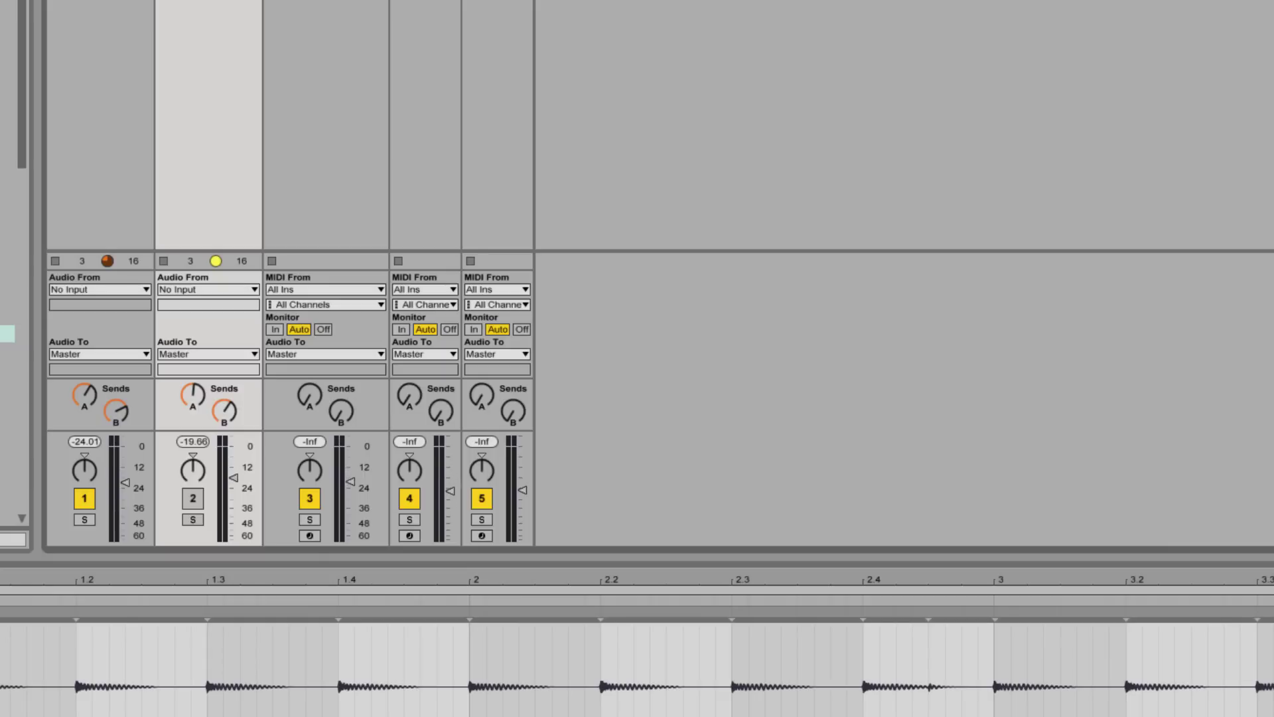
# Step: Play the running clips to try out the mapped volume faders, and stop playback
pyautogui.press('space')
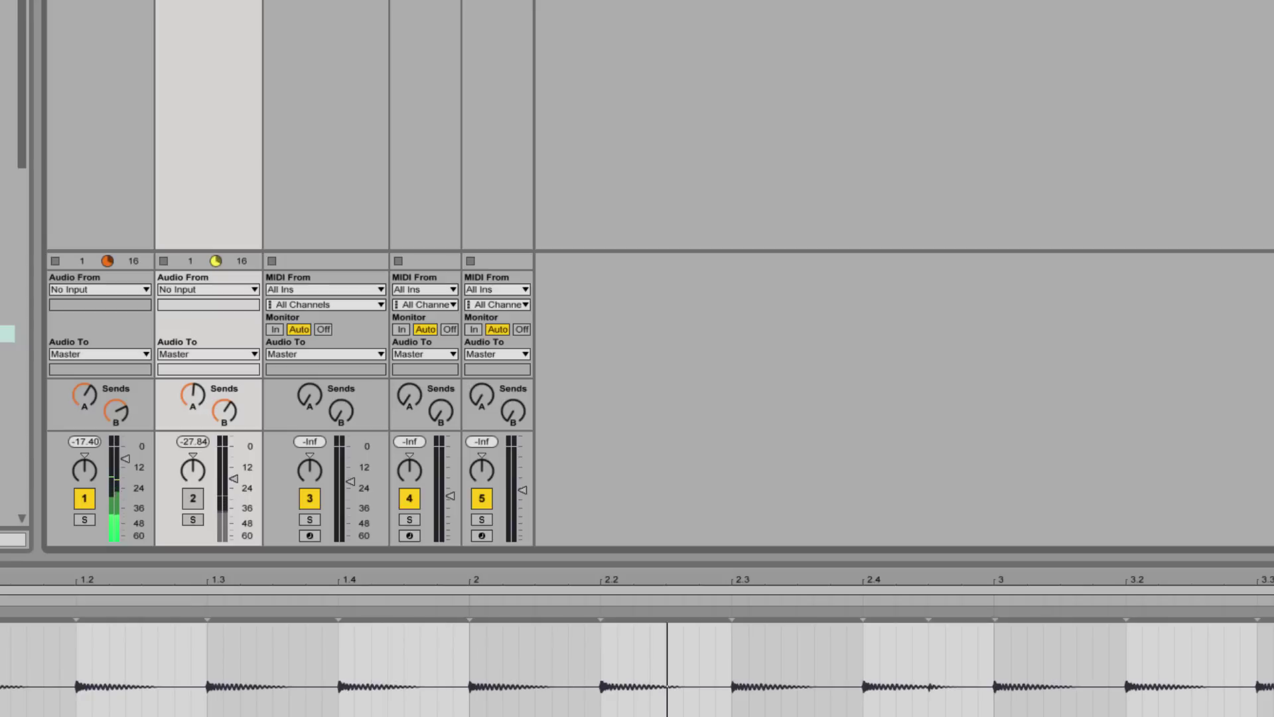
pyautogui.press('space')
pyautogui.click(1158, 259)
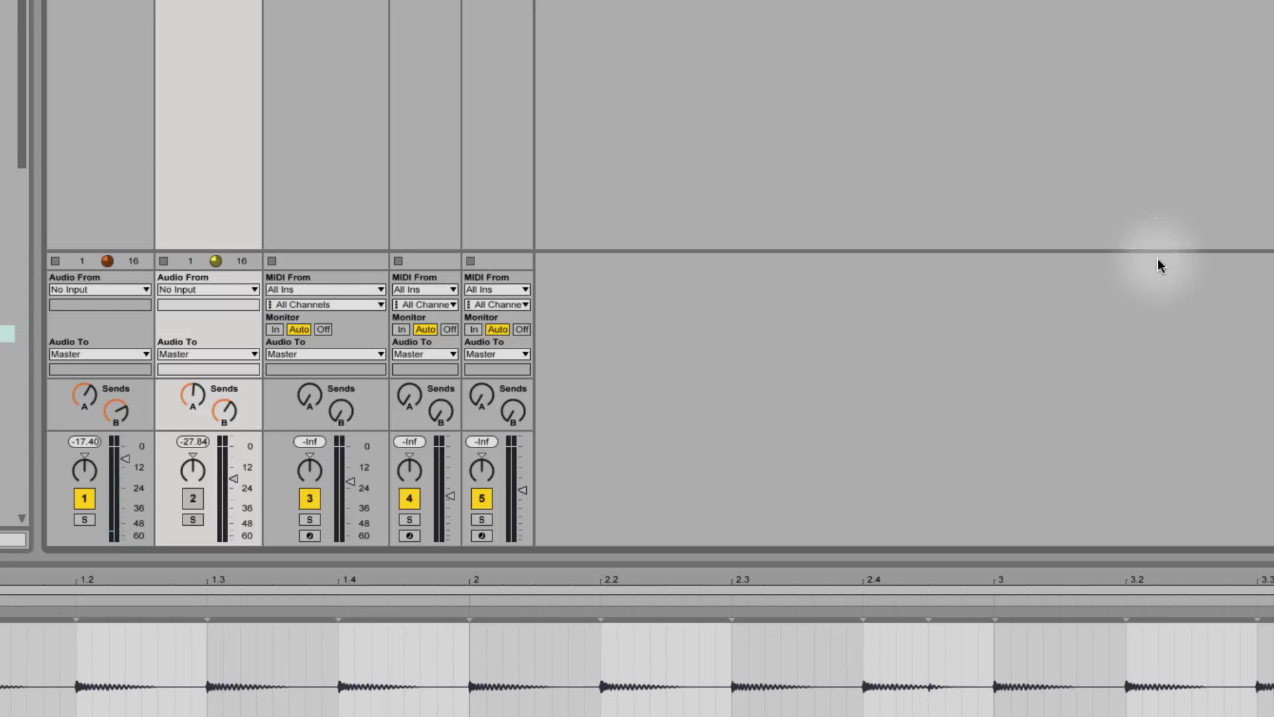
# Step: Switch on track 2 and map the activators of tracks 1 to 5 to MIDI notes, using D5 and G5 for the first two
pyautogui.click(193, 499)
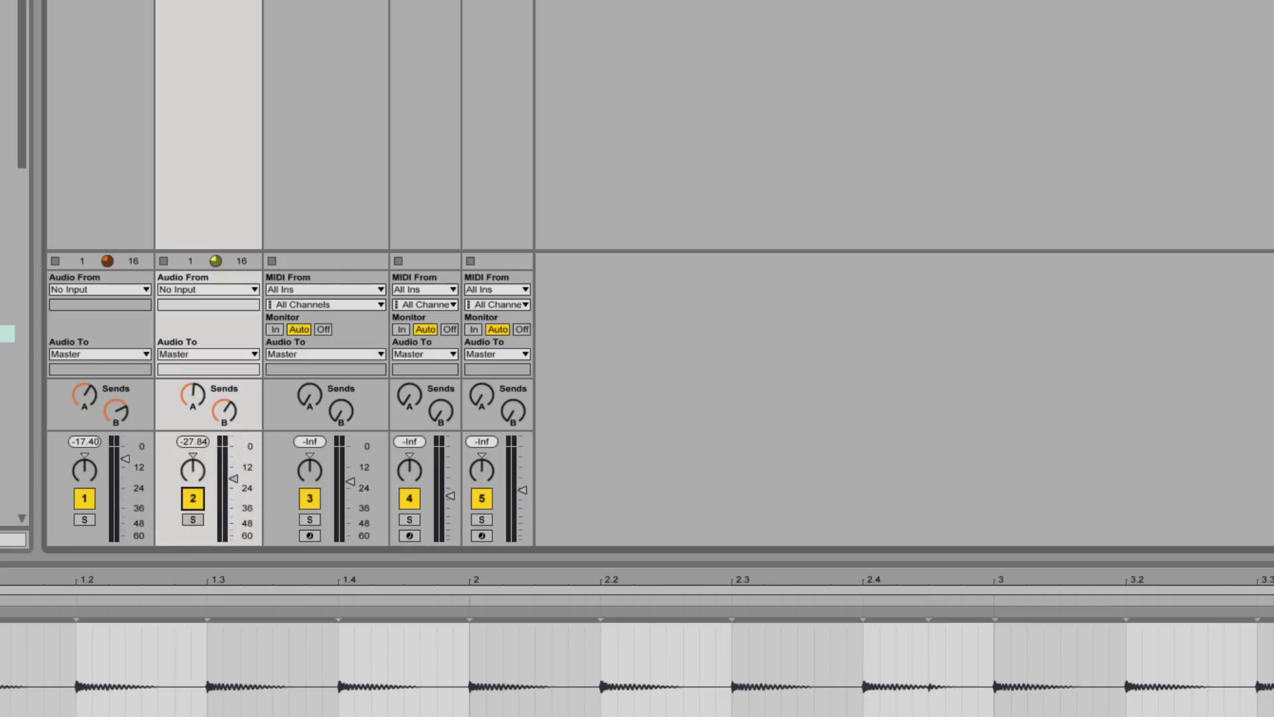
pyautogui.hotkey('ctrl', 'm')
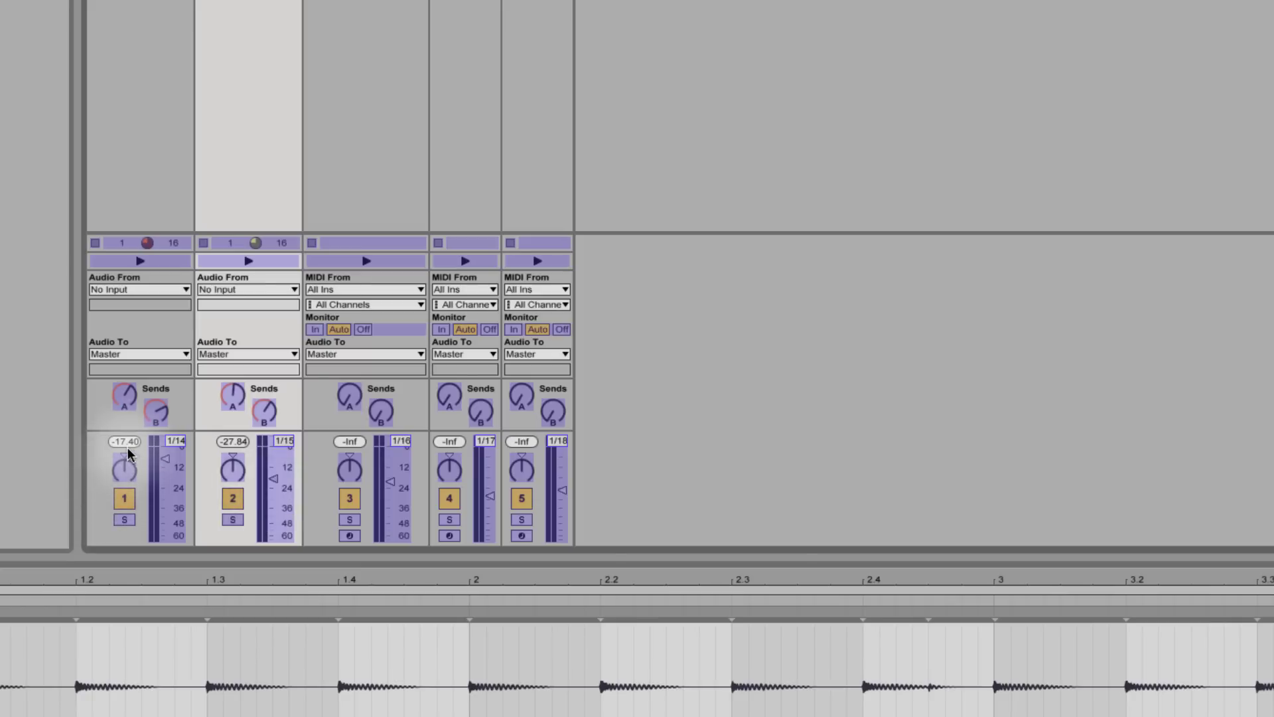
pyautogui.click(122, 502)
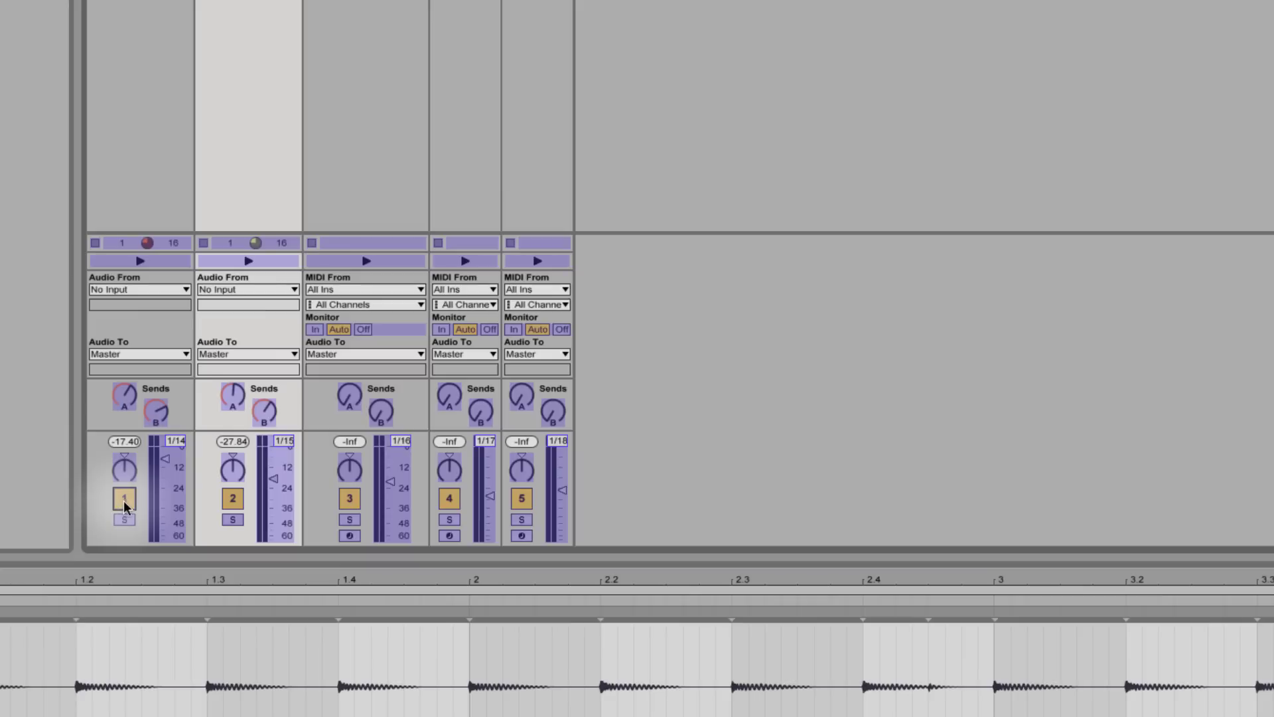
pyautogui.click(235, 507)
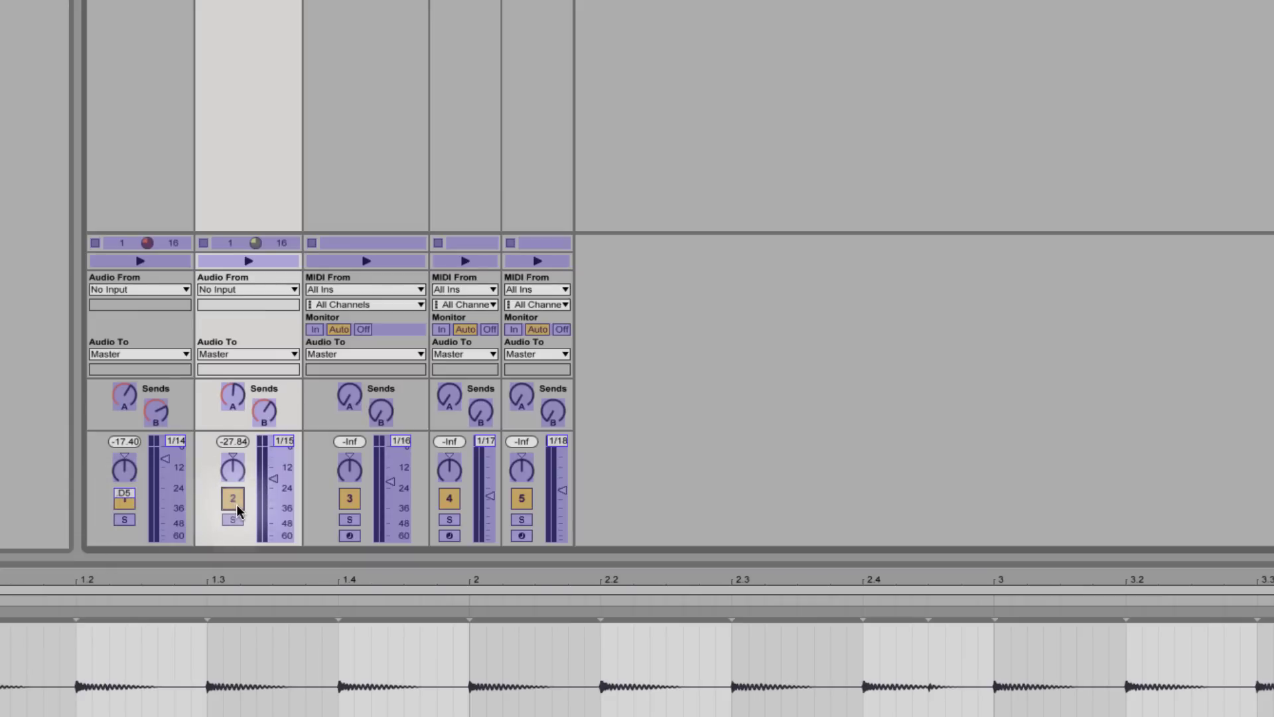
pyautogui.click(350, 501)
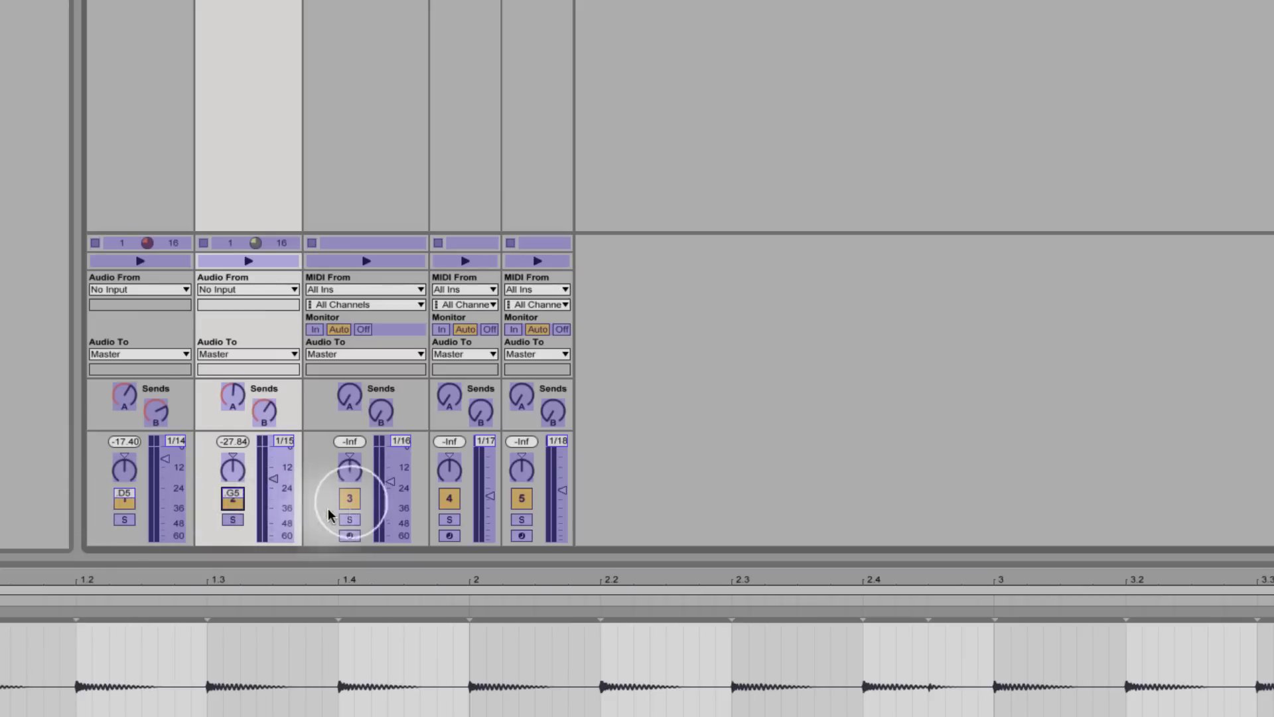
pyautogui.click(449, 501)
pyautogui.click(522, 499)
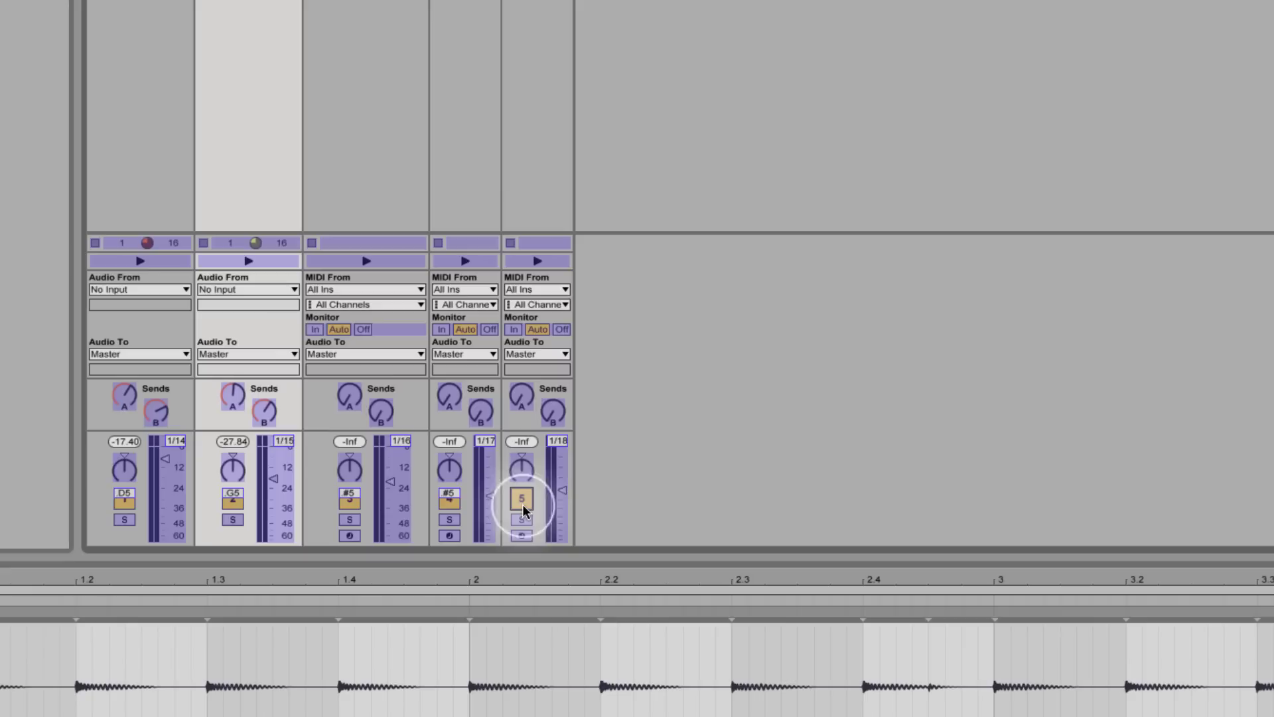
pyautogui.hotkey('ctrl', 'k')
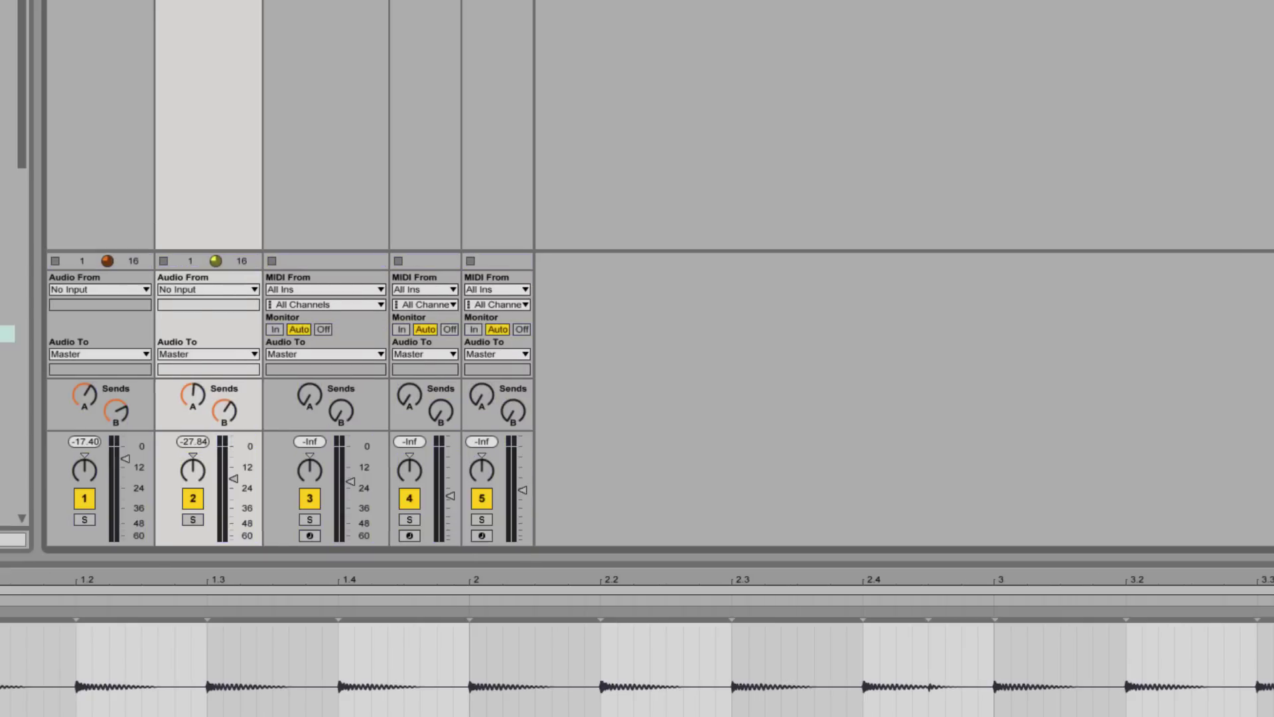
# Step: Test the mapped activators by switching tracks 1 to 5 off and on again
pyautogui.press('3')
pyautogui.press('4')
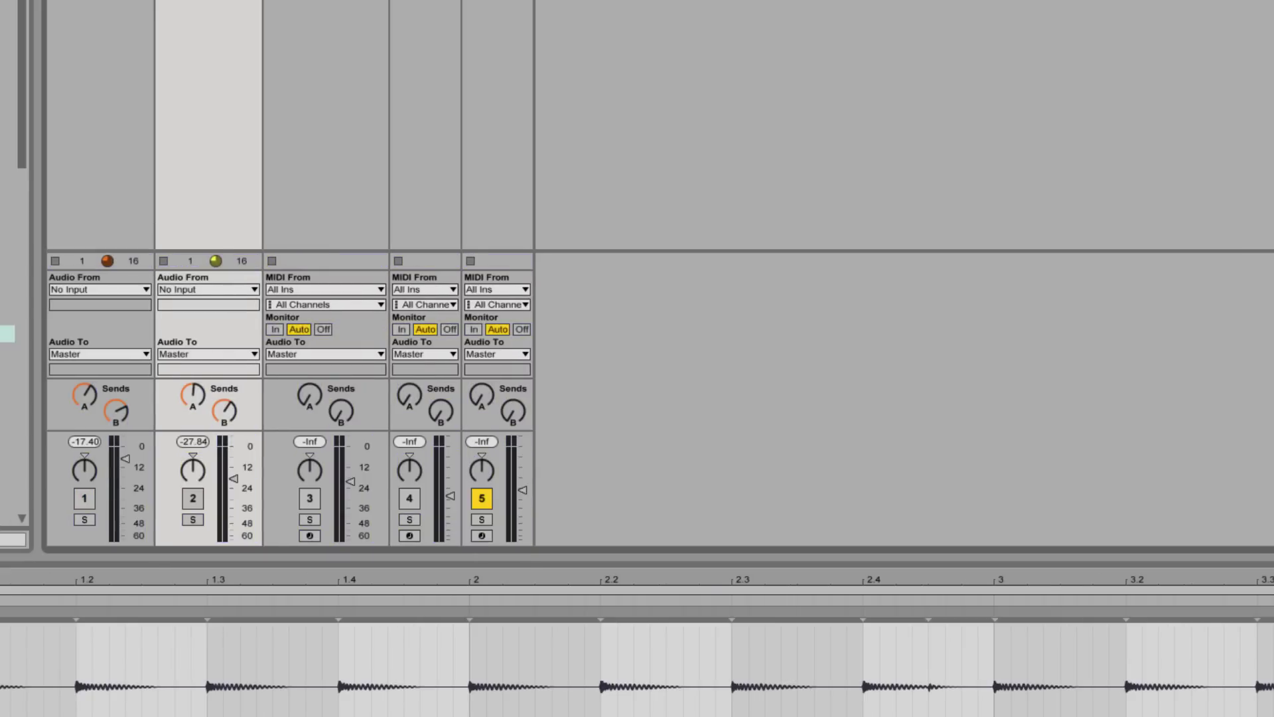
pyautogui.press('5')
pyautogui.press('5')
pyautogui.press('4')
pyautogui.press('1')
pyautogui.press('2')
pyautogui.press('3')
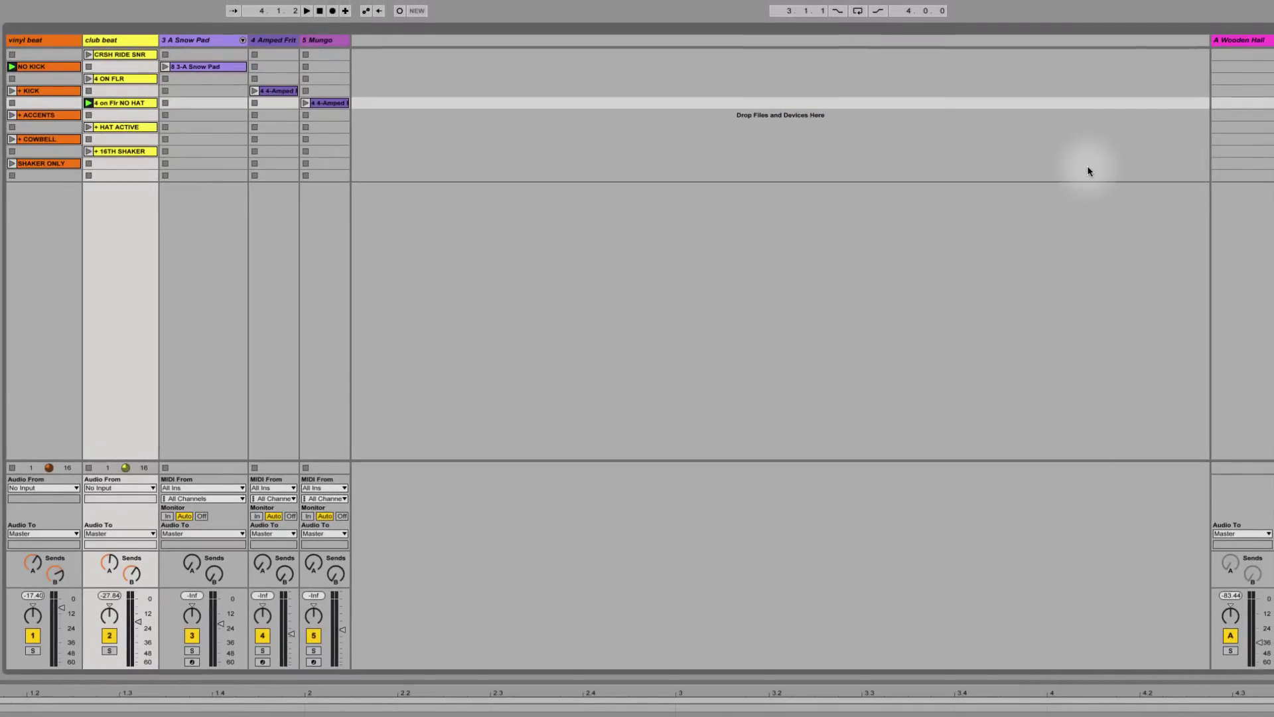
# Step: Start playback, launch the 3-A Snow Pad clip, and toggle the activators of tracks 4 and 5 while it plays
pyautogui.press('space')
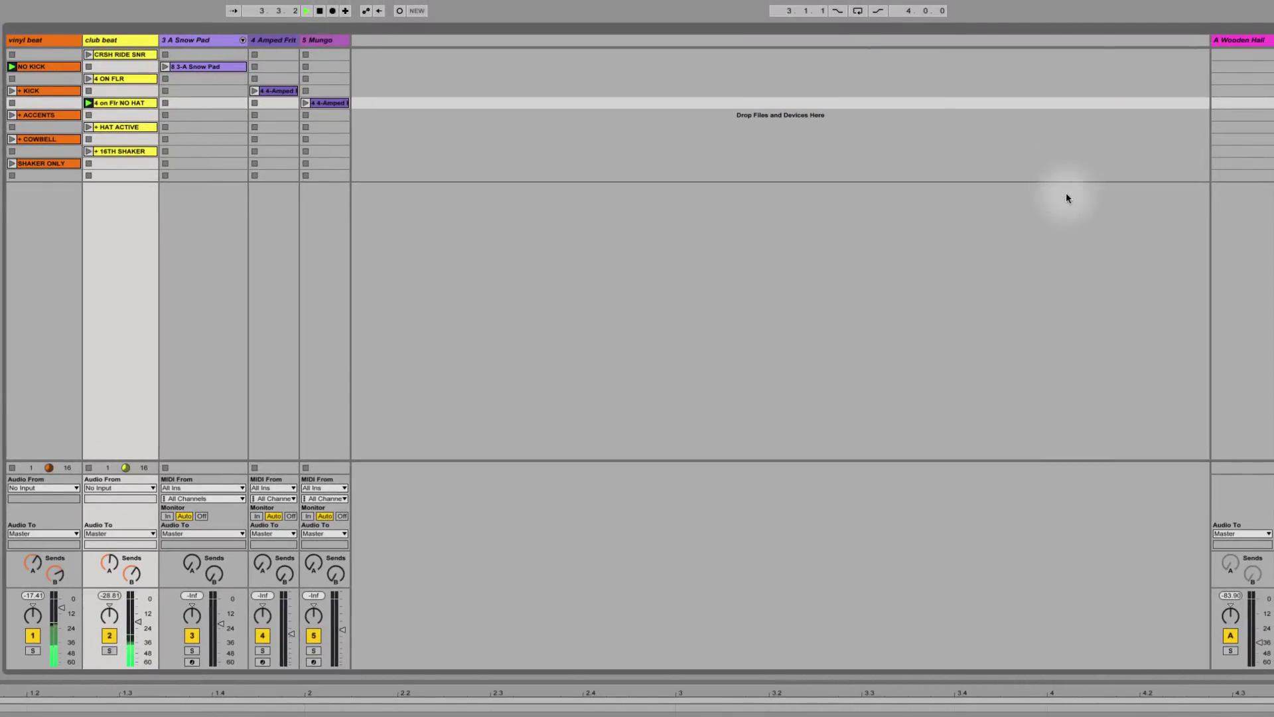
pyautogui.click(165, 66)
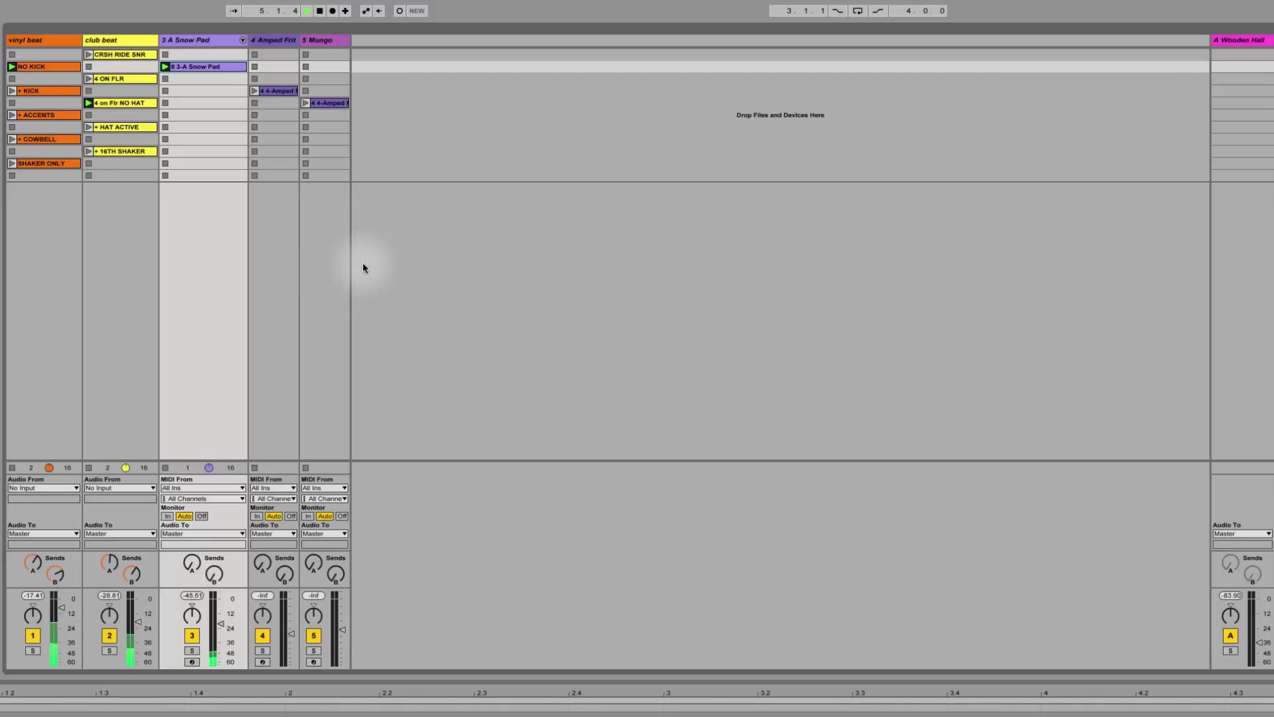
pyautogui.press('F5')
pyautogui.press('4')
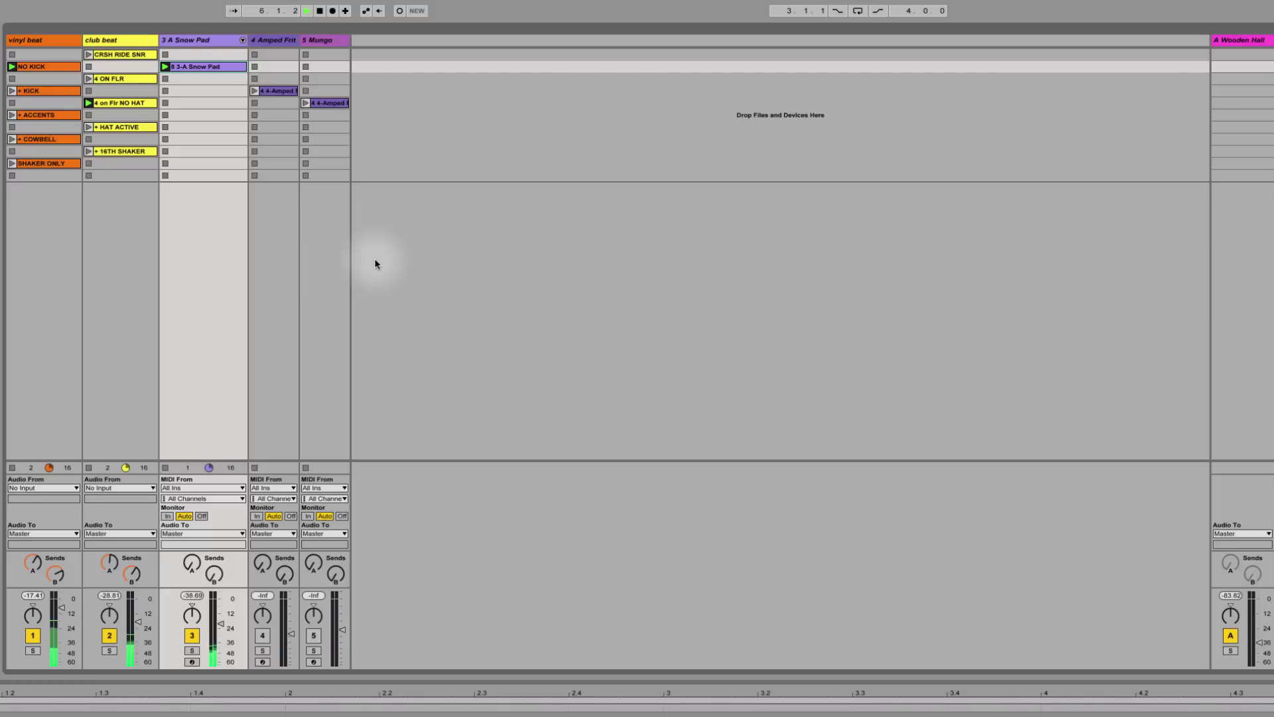
pyautogui.press('5')
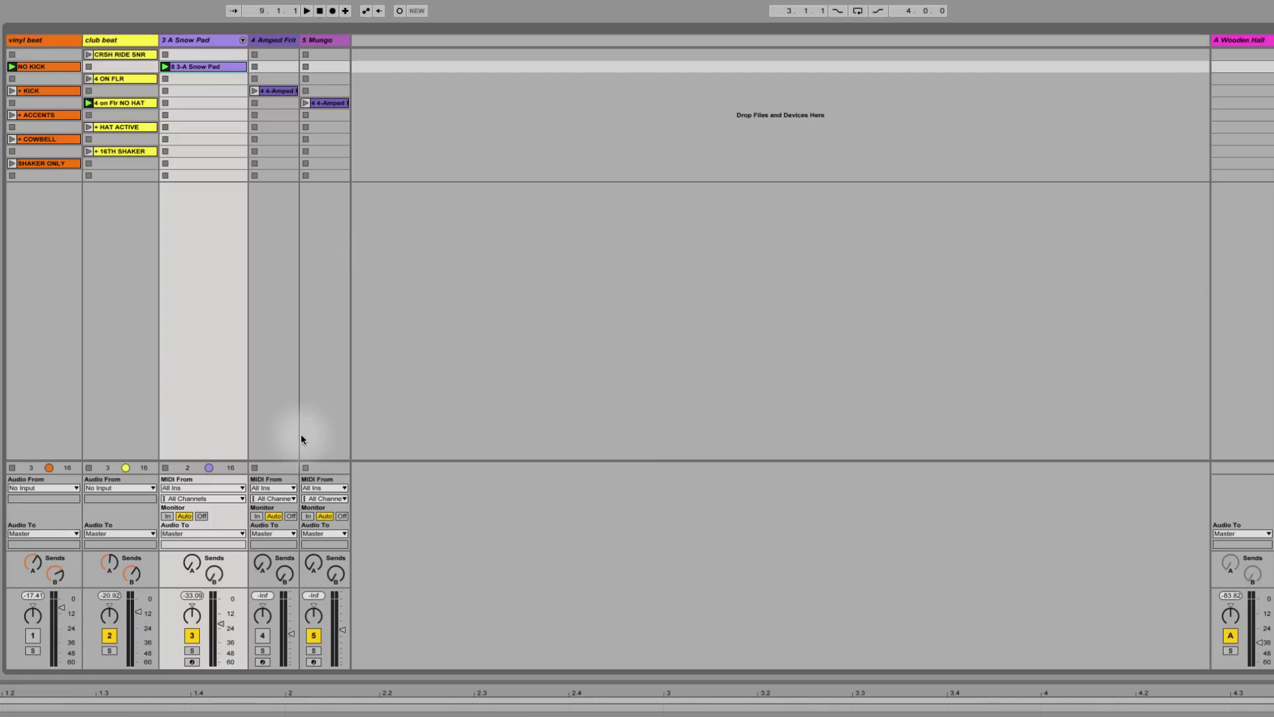
# Step: Set the track activators so that all five tracks are switched on
pyautogui.press('F1')
pyautogui.press('F2')
pyautogui.press('F2')
pyautogui.press('F4')
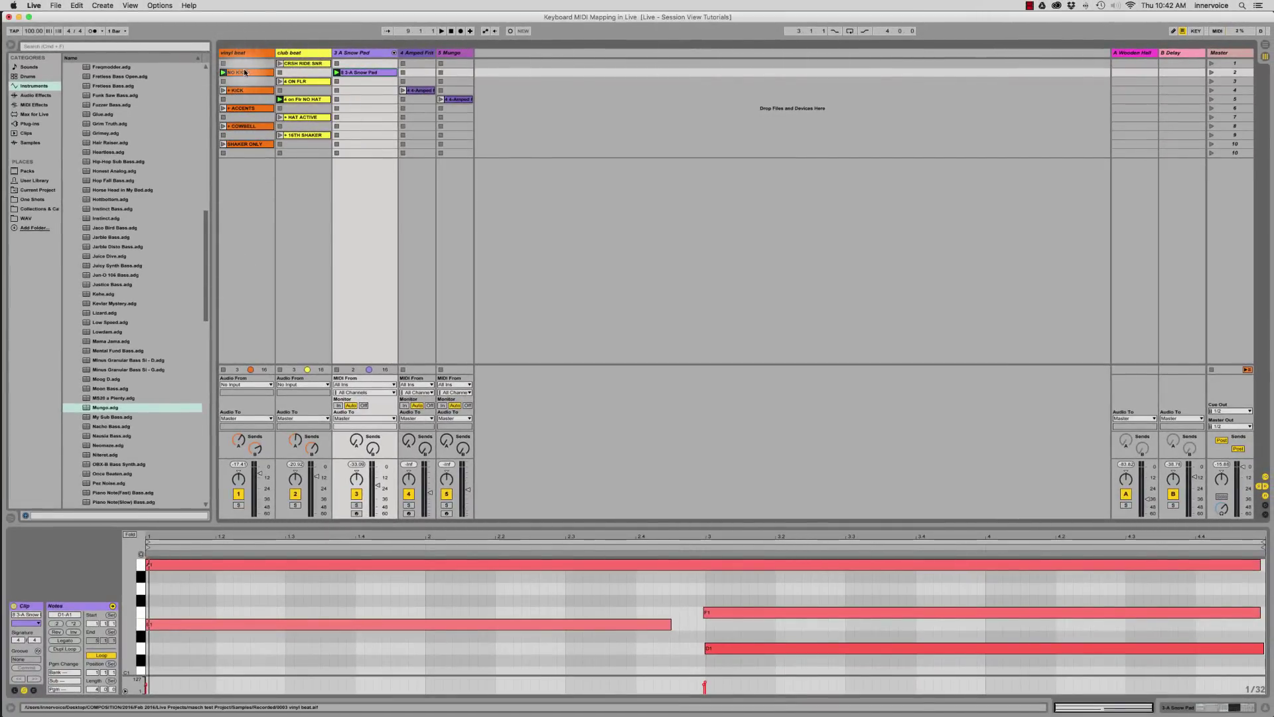
# Step: Launch the CRSH RIDE SNR clip on club beat and the + KICK clip on vinyl beat, and stop the Snow Pad clip
pyautogui.click(307, 63)
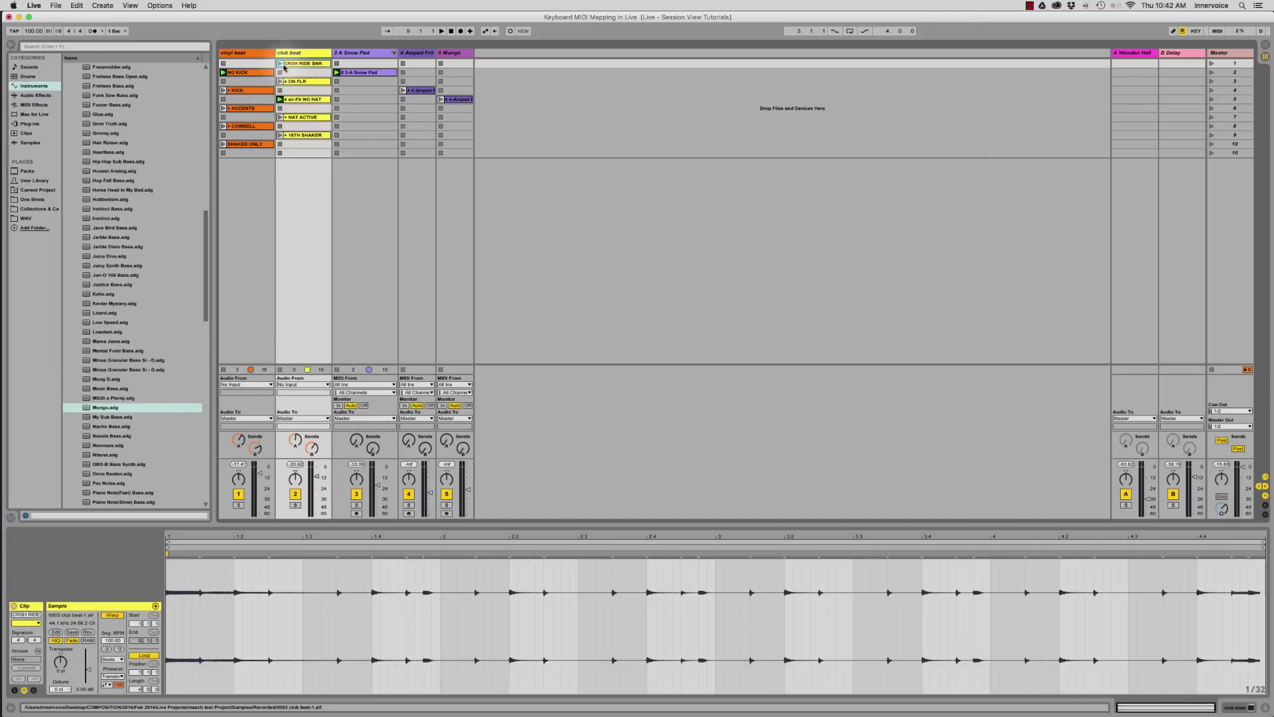
pyautogui.click(279, 64)
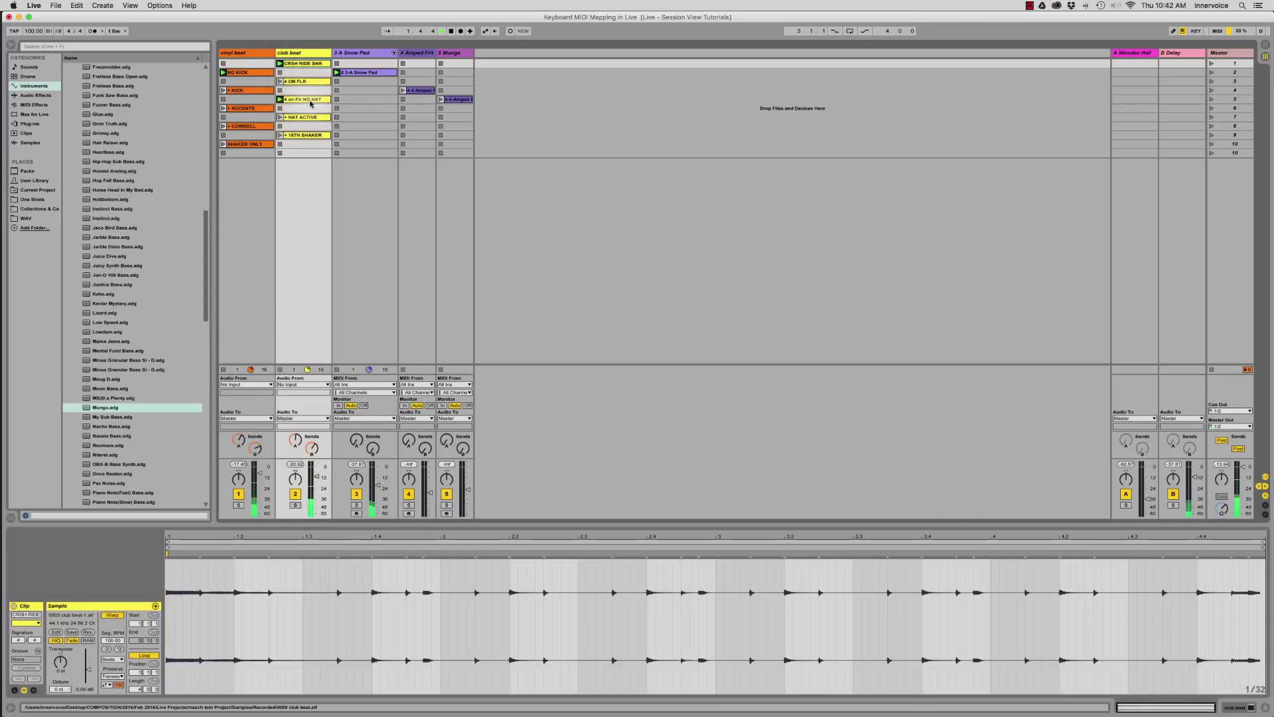
pyautogui.click(224, 91)
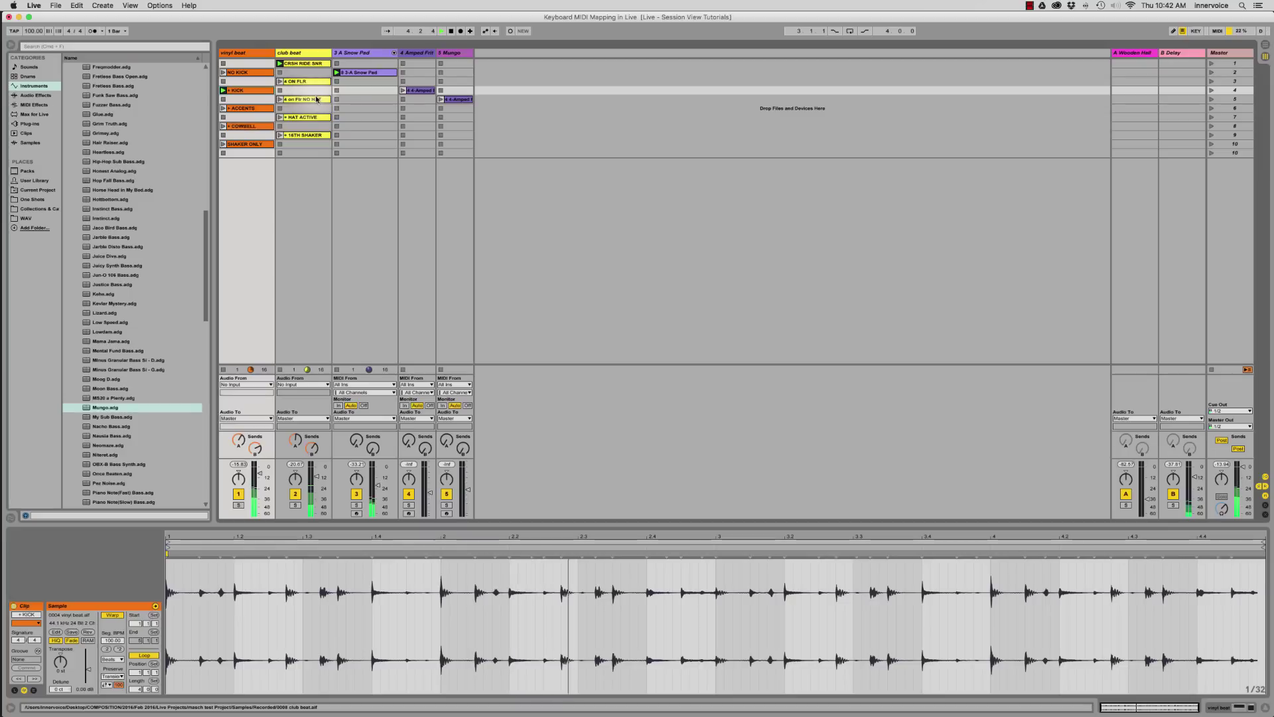
pyautogui.click(336, 91)
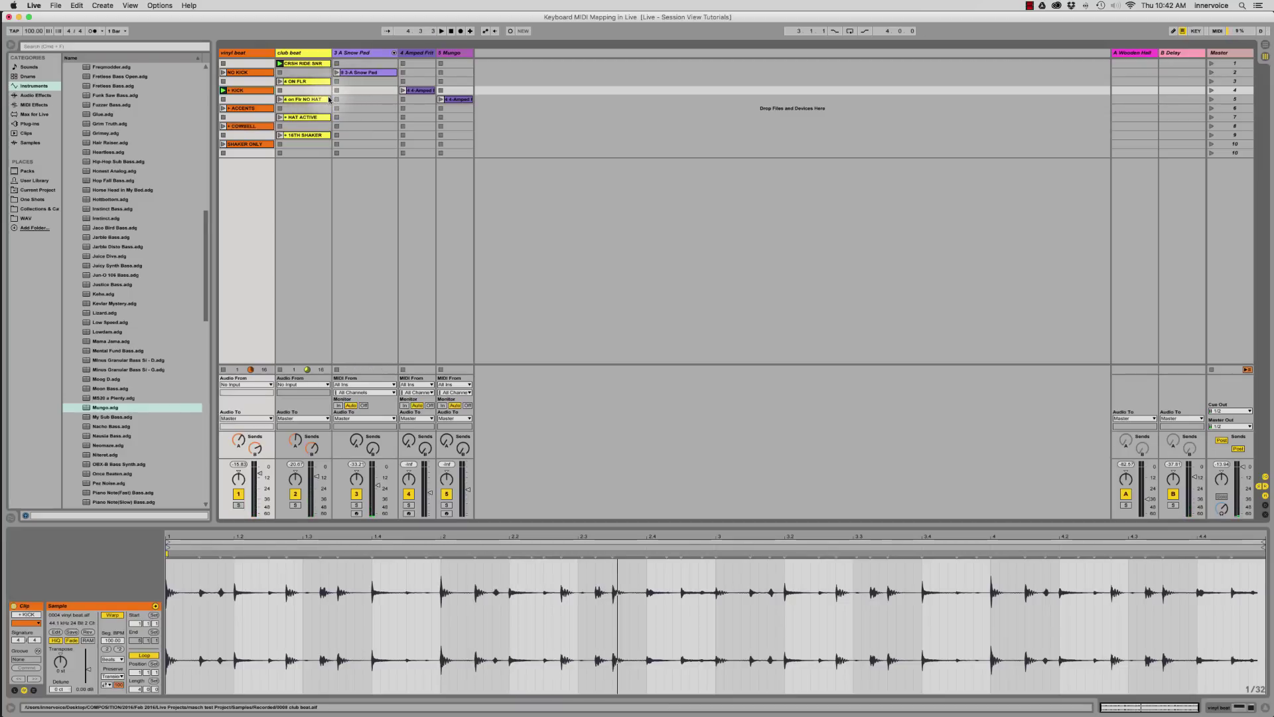
pyautogui.click(229, 99)
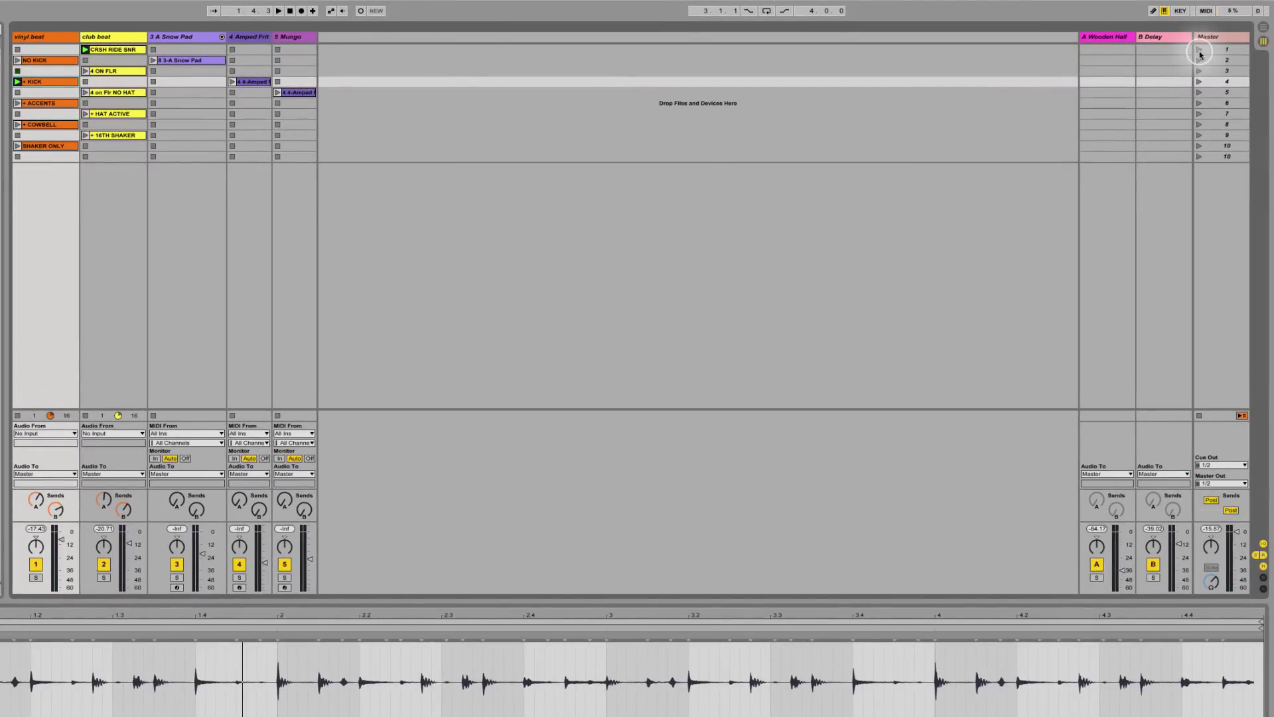
# Step: Launch scene 1 followed by scene 2
pyautogui.click(1200, 50)
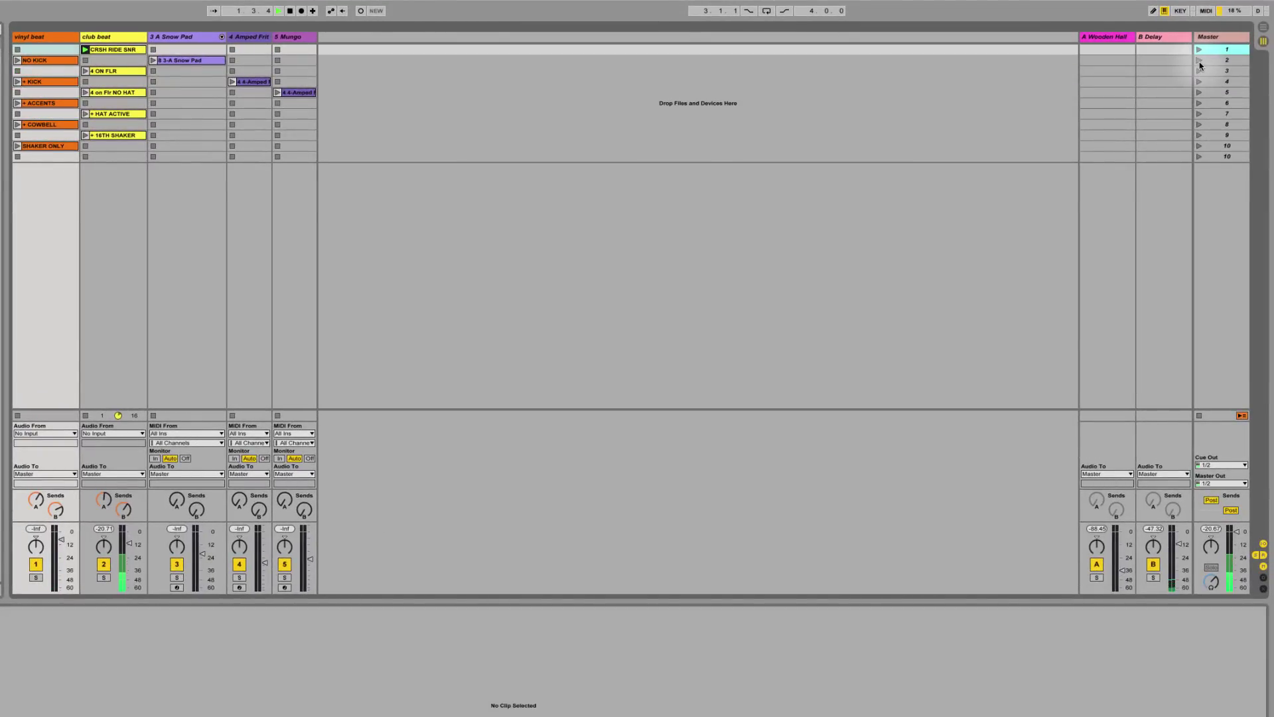
pyautogui.click(1200, 61)
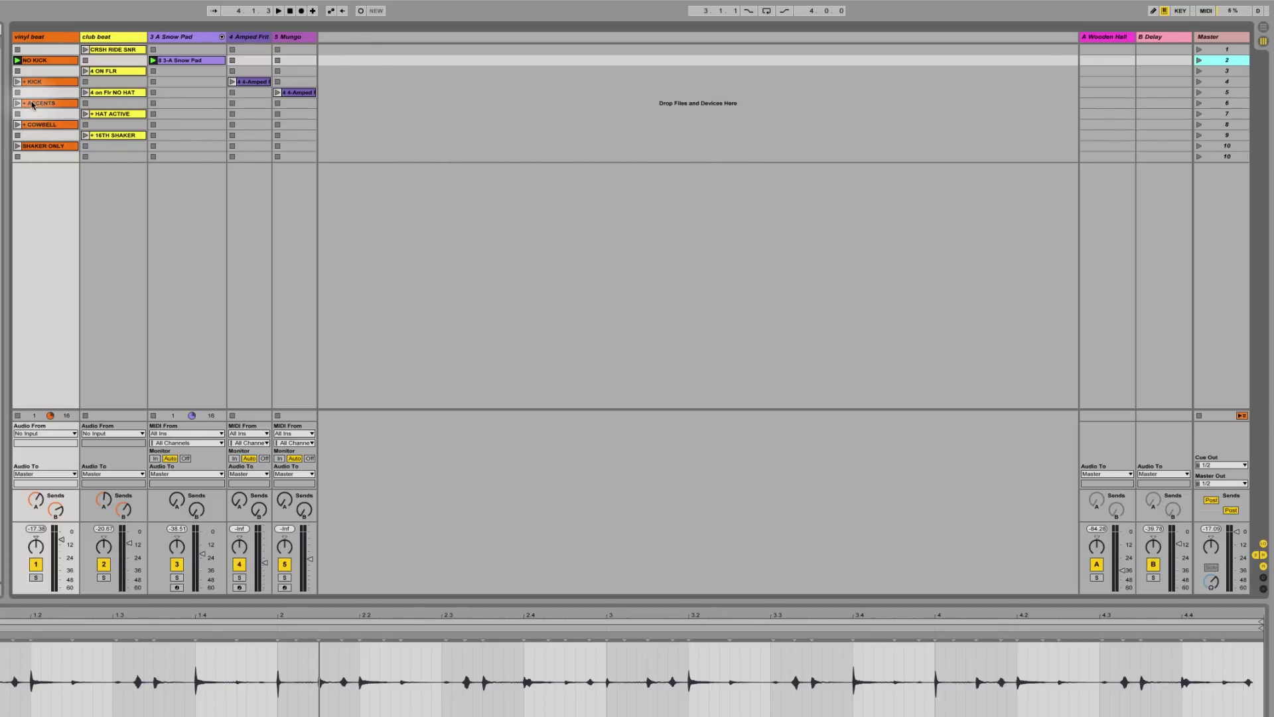
# Step: In MIDI mapping mode, map the five vinyl beat clips from NO KICK down to SHAKER ONLY to C2, D2, E2, F2 and G2
pyautogui.click(1206, 11)
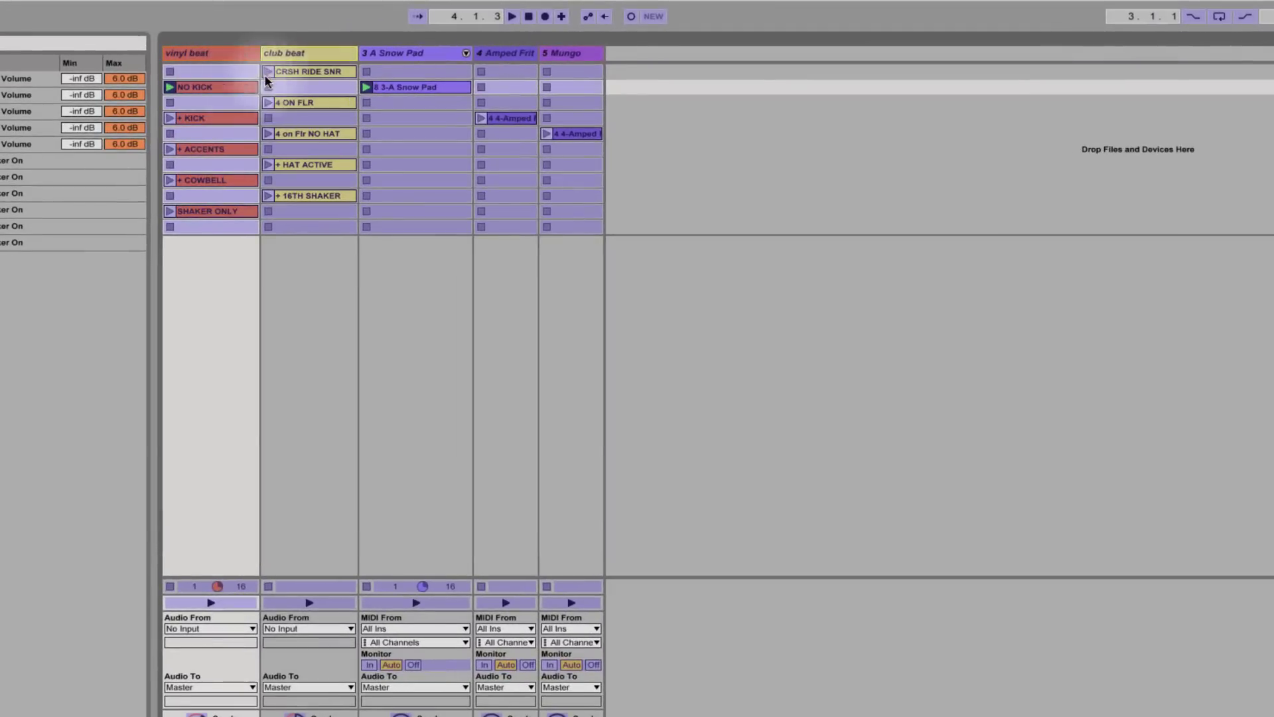
pyautogui.click(216, 89)
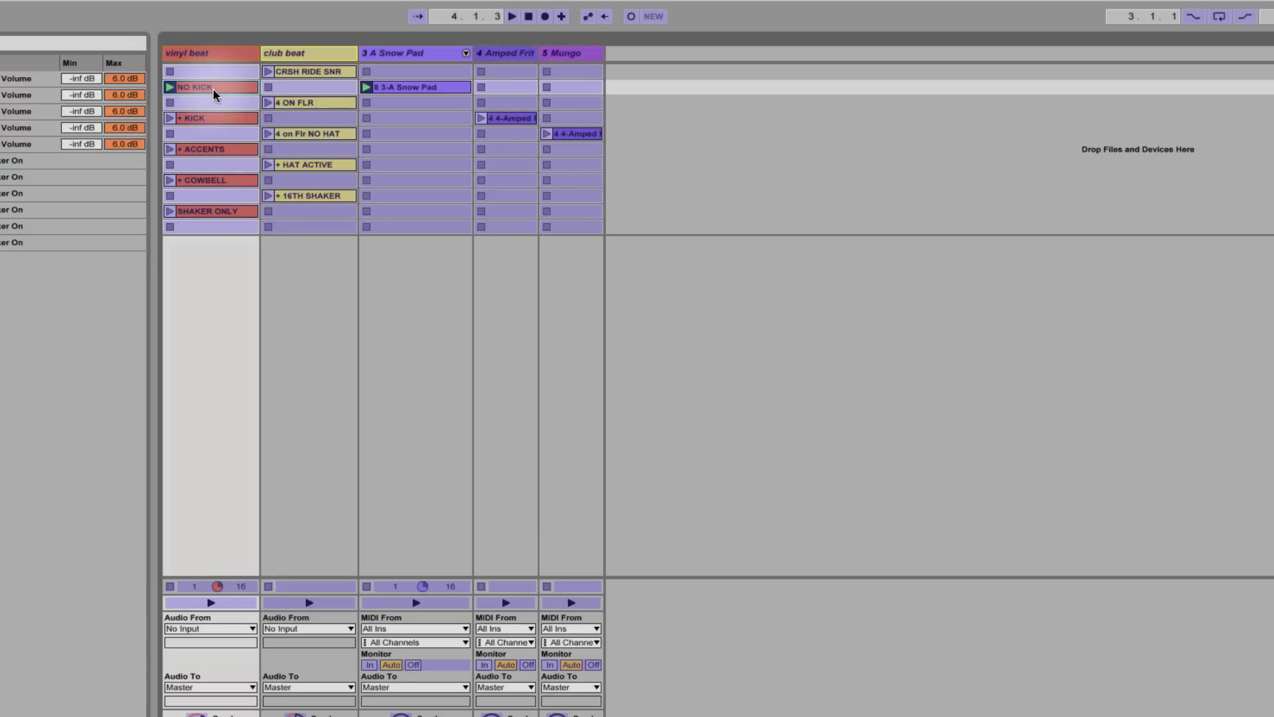
pyautogui.click(212, 118)
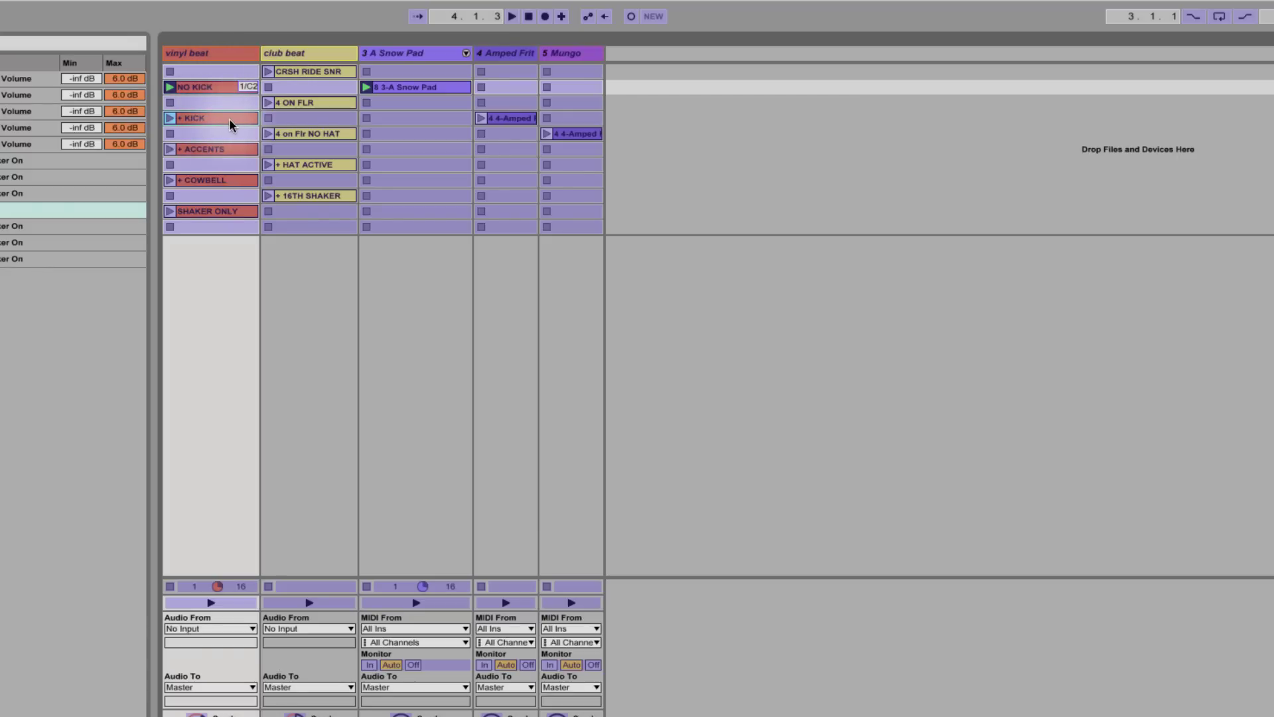
pyautogui.click(231, 149)
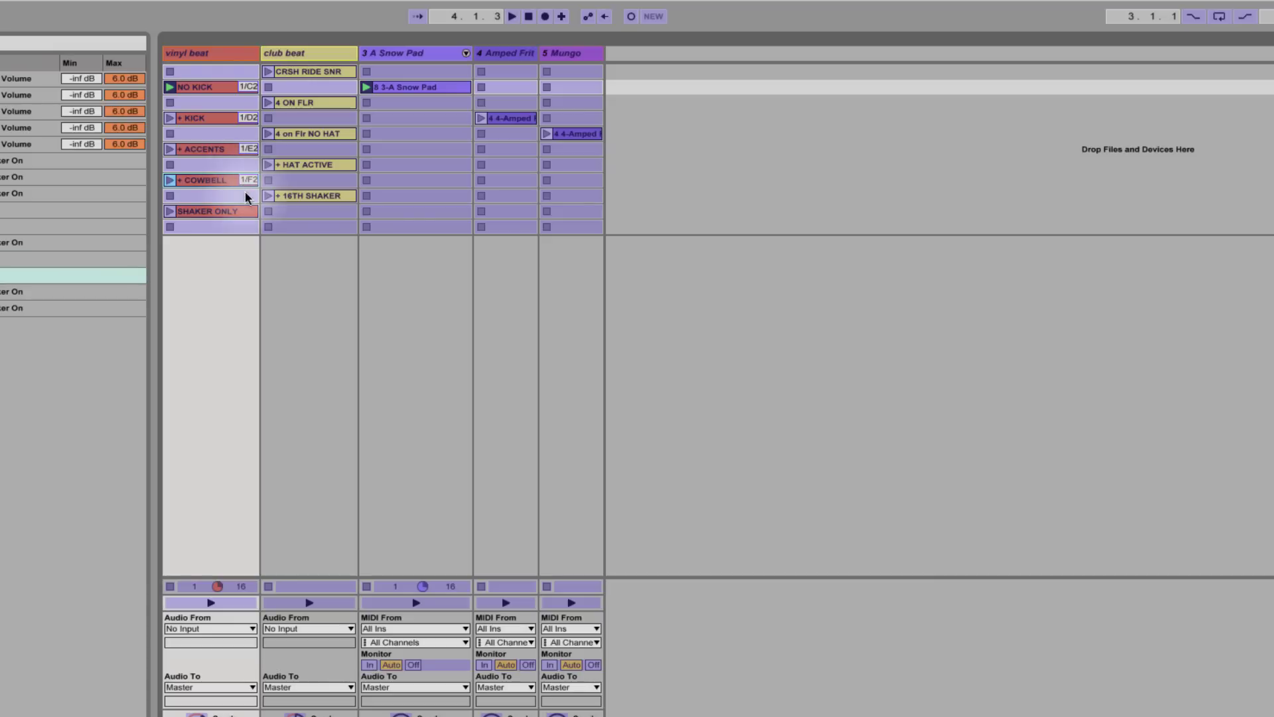
pyautogui.click(225, 210)
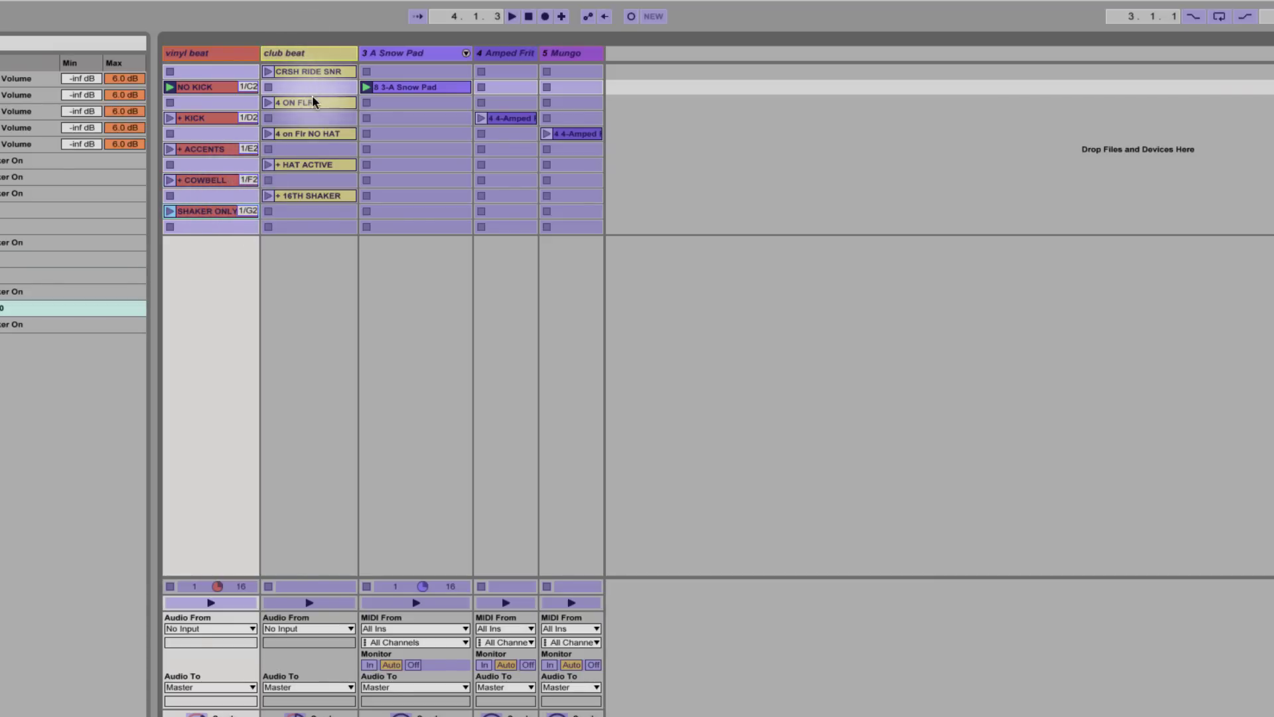
# Step: Map the five club beat clips from CRSH RIDE SNR down to + 16TH SHAKER to C3, D3, E3, F3 and G3
pyautogui.click(312, 69)
pyautogui.click(333, 99)
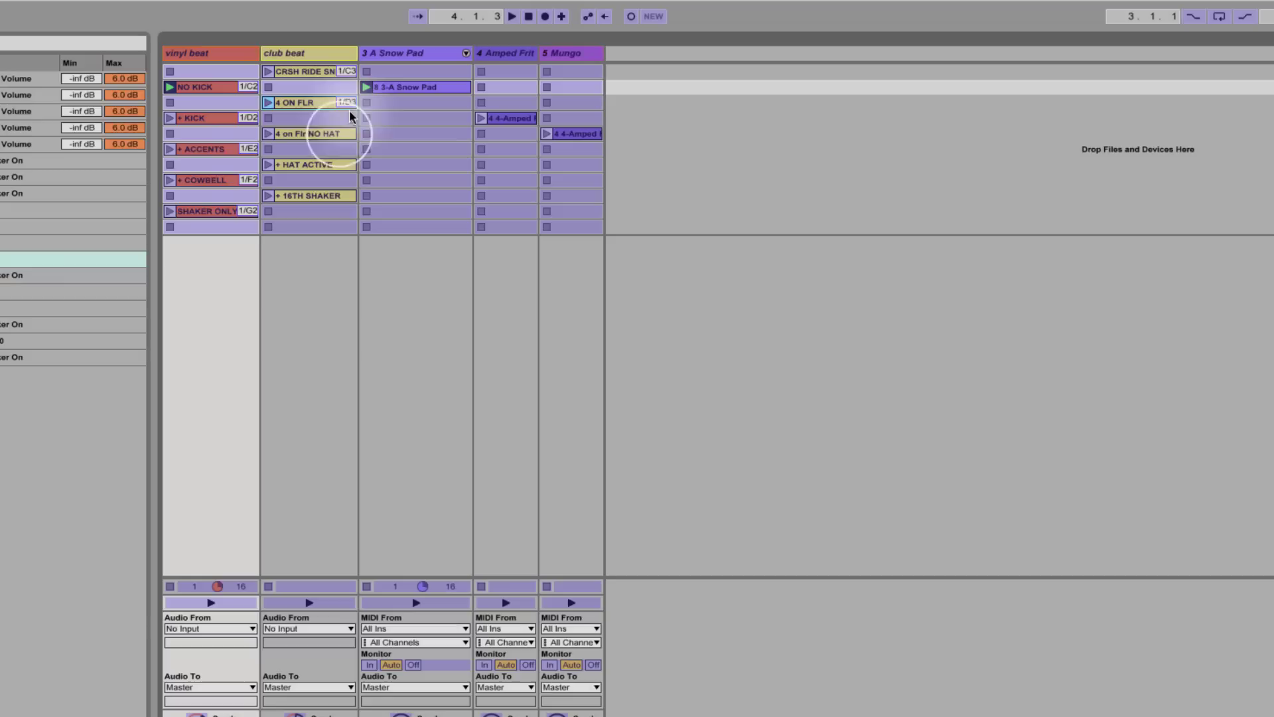
pyautogui.click(339, 133)
pyautogui.click(335, 166)
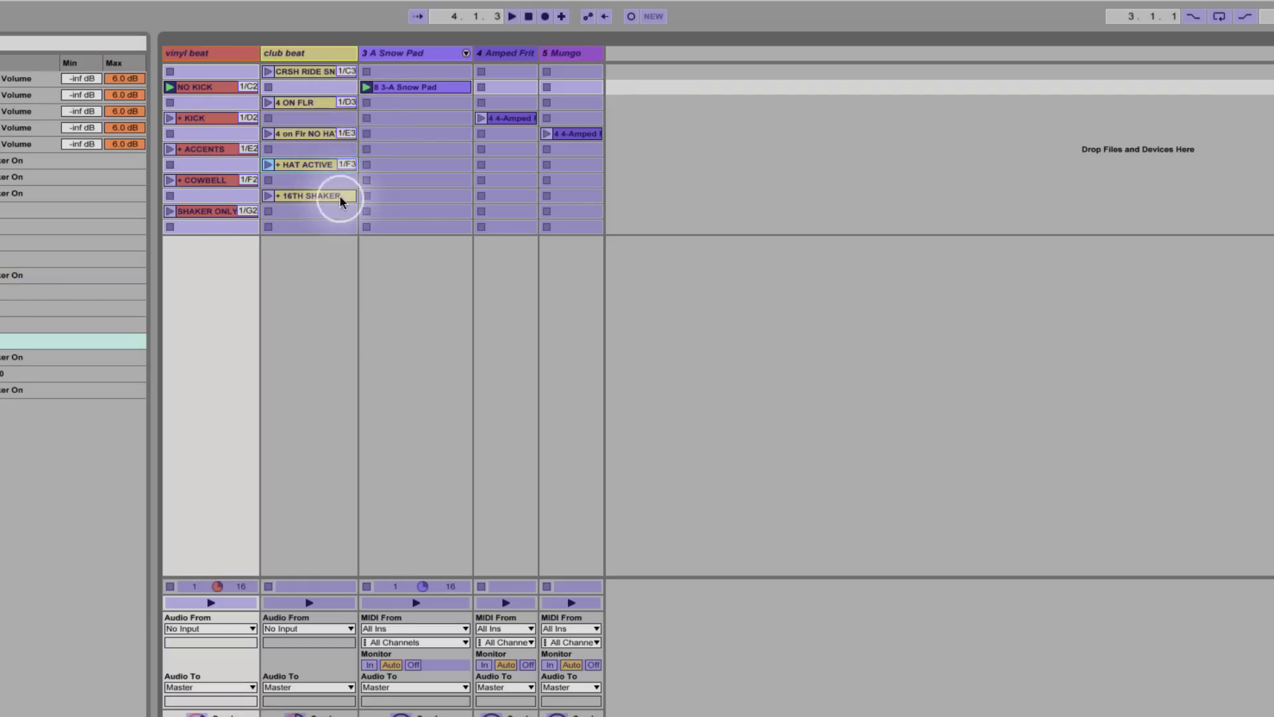
pyautogui.click(340, 197)
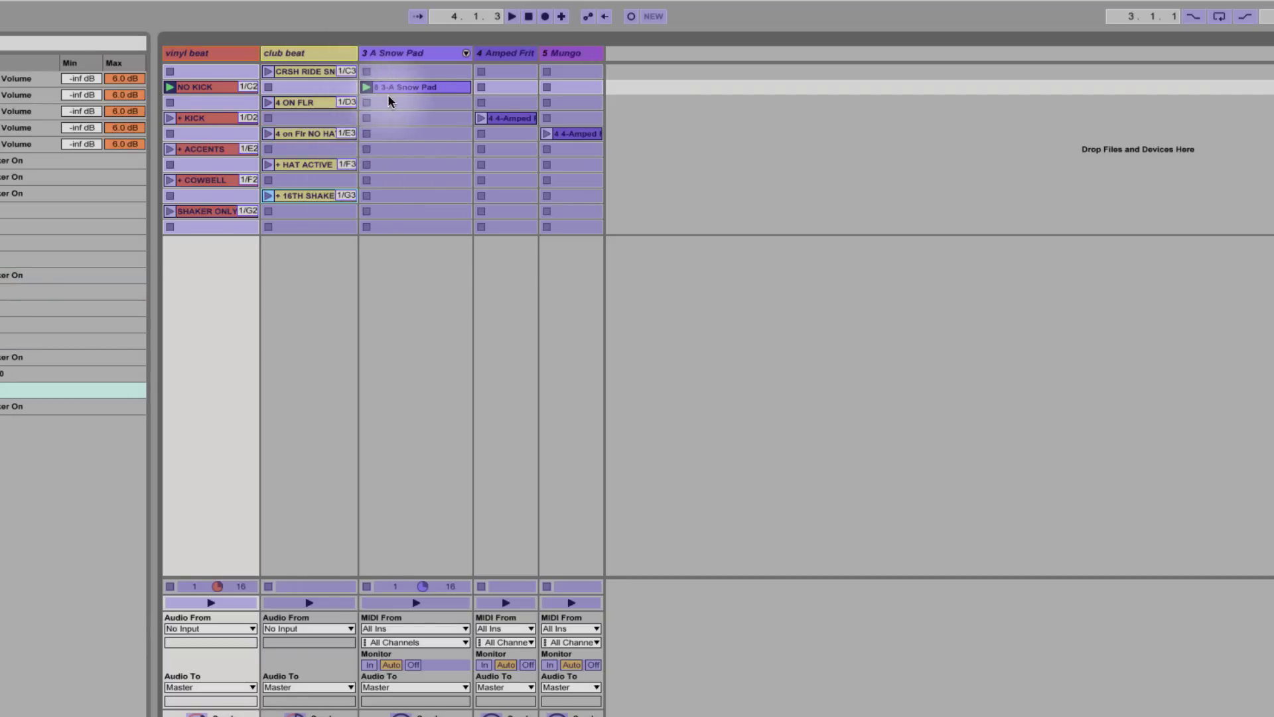
# Step: Map the 3-A Snow Pad clip to C4, the clip on track 4 to E4, and the clip on the Mungo track to G4
pyautogui.click(411, 86)
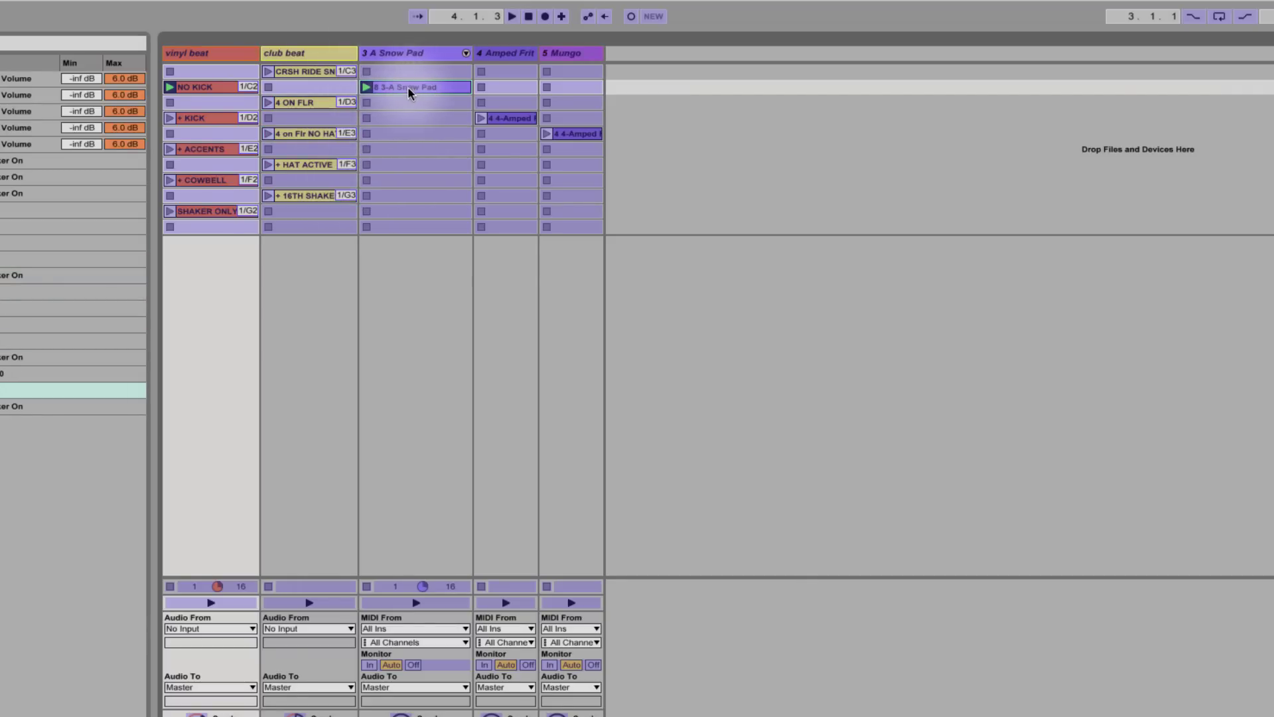
pyautogui.click(506, 120)
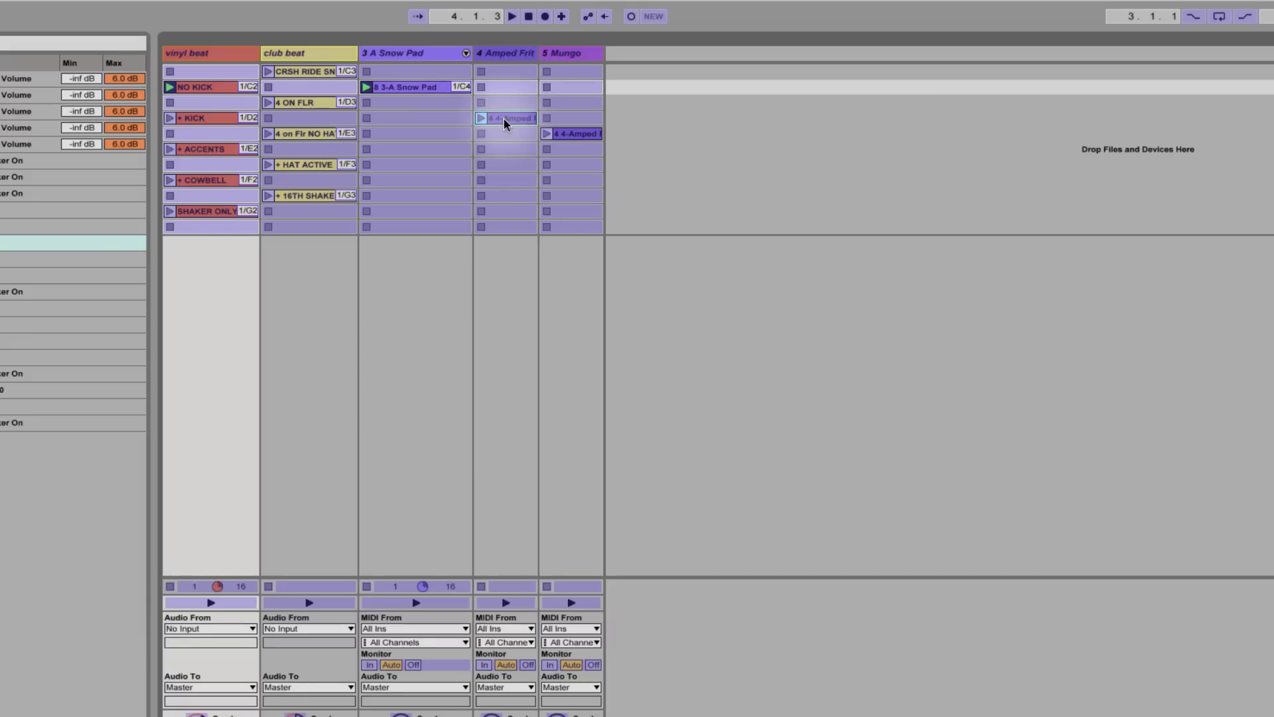
pyautogui.click(561, 133)
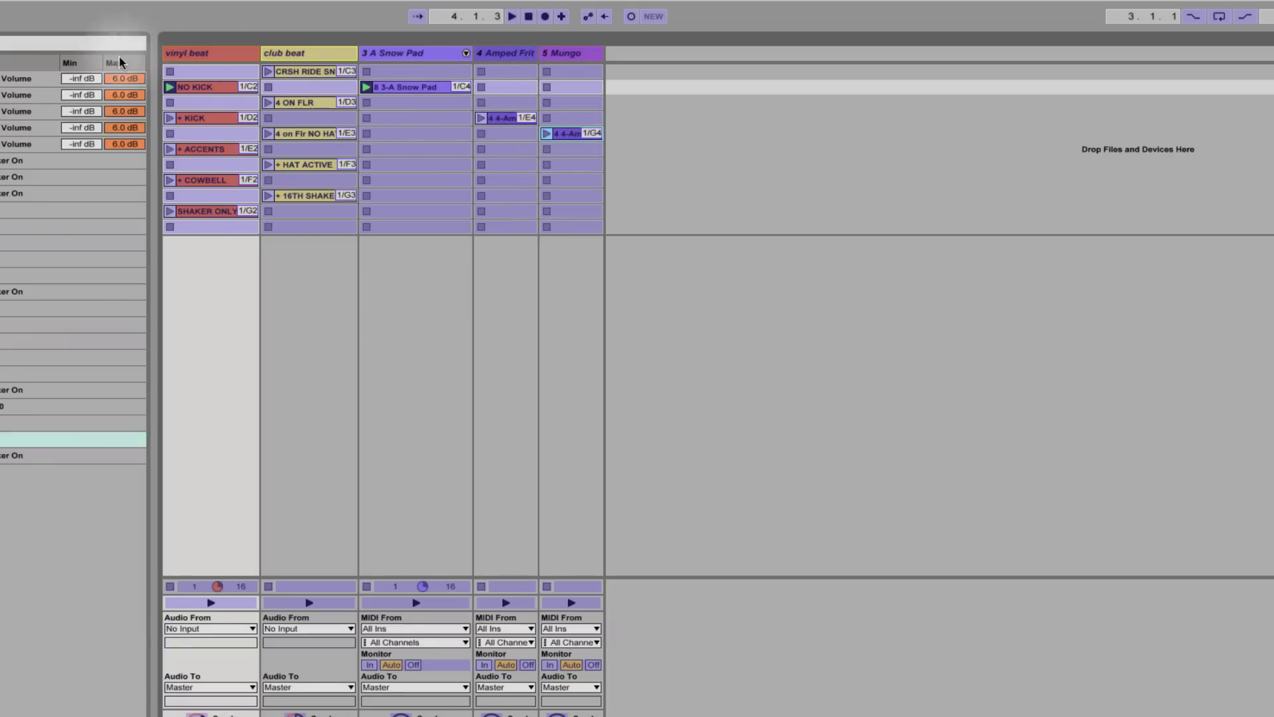
# Step: Map the first five empty slots between the vinyl beat clips to C#2, D#2, F#2, G#2 and A#2
pyautogui.click(197, 74)
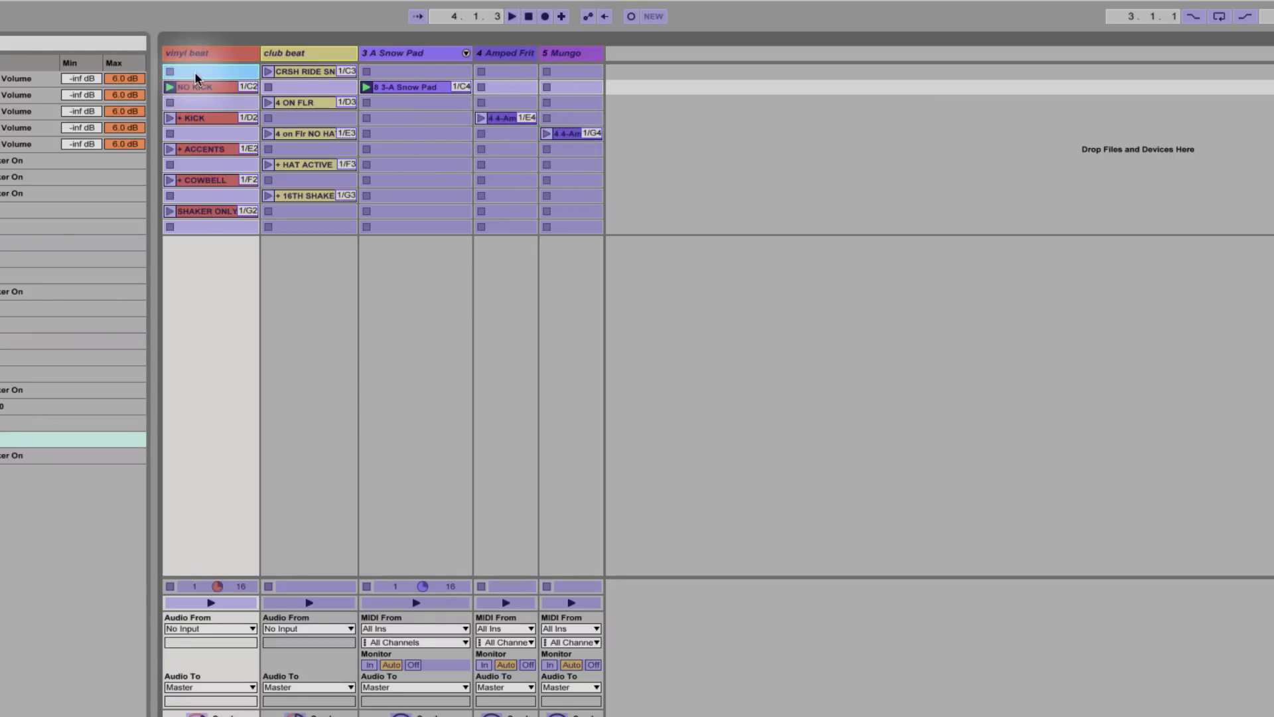
pyautogui.click(197, 103)
pyautogui.click(205, 134)
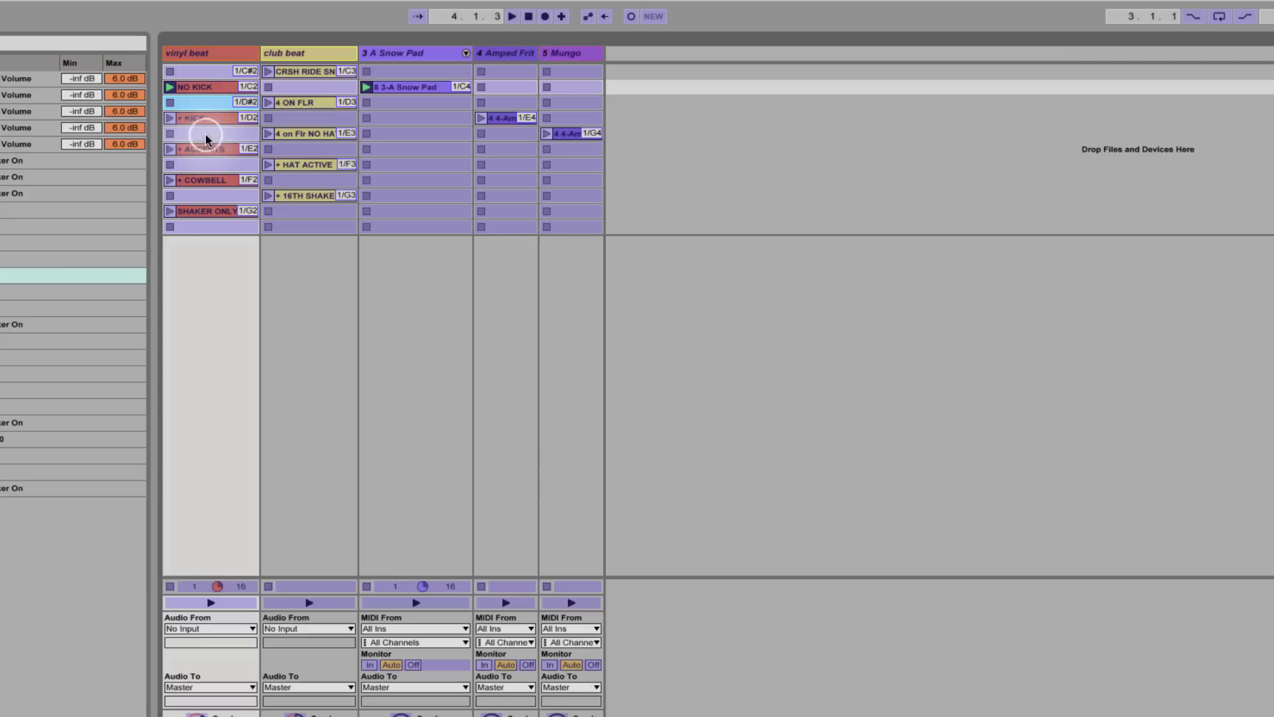
pyautogui.click(211, 164)
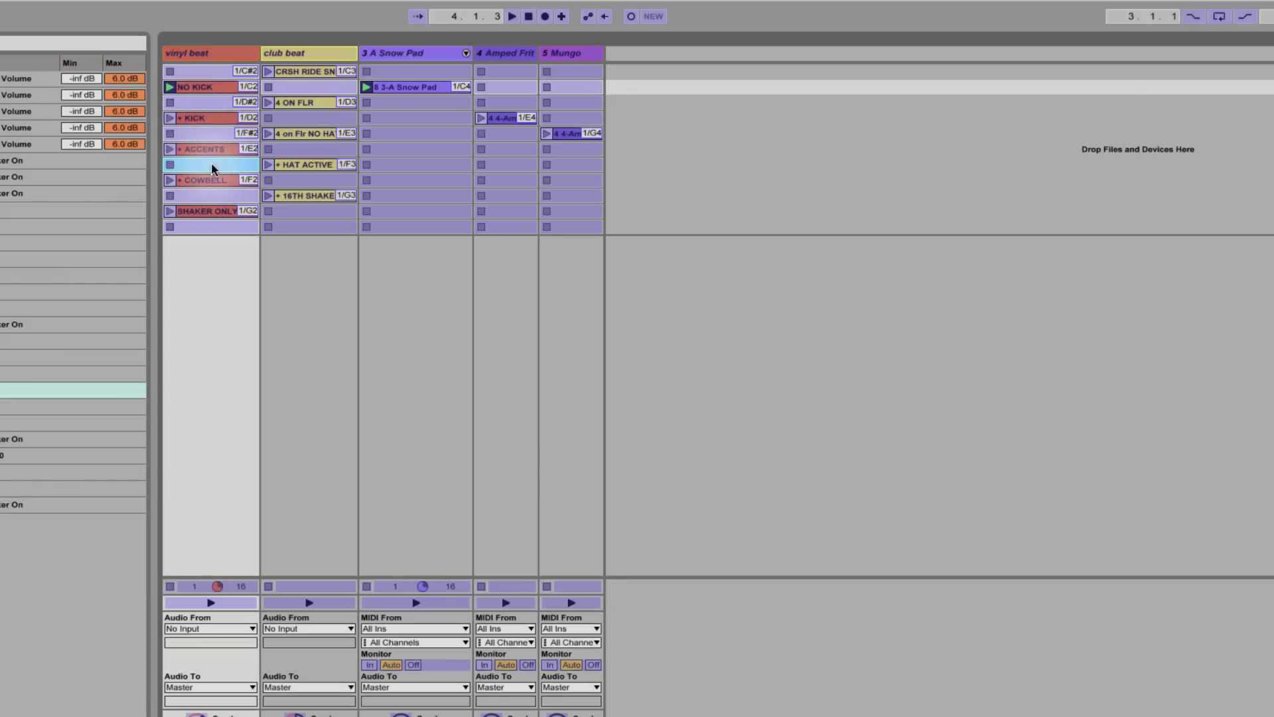
pyautogui.click(216, 194)
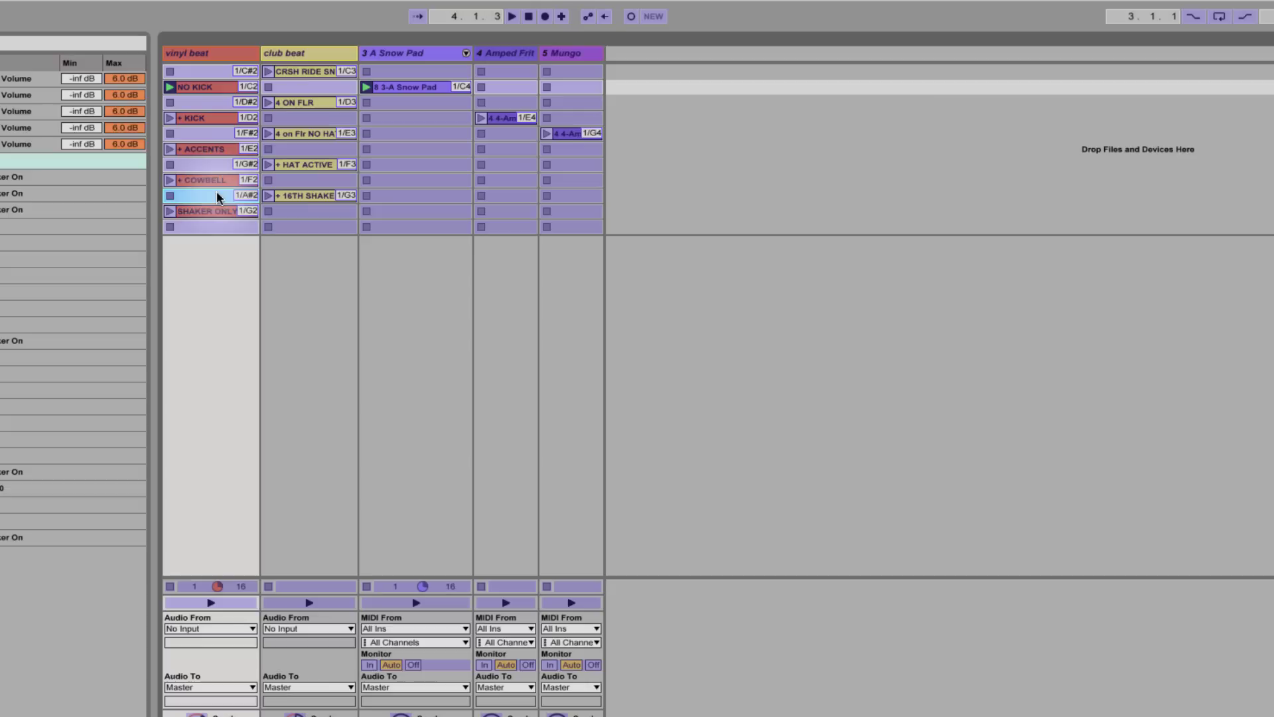
# Step: Map the club beat empty slots in rows 2, 4, 6, 8 and 10 to C#3, D#3, F#3, G#3 and A#3
pyautogui.click(301, 85)
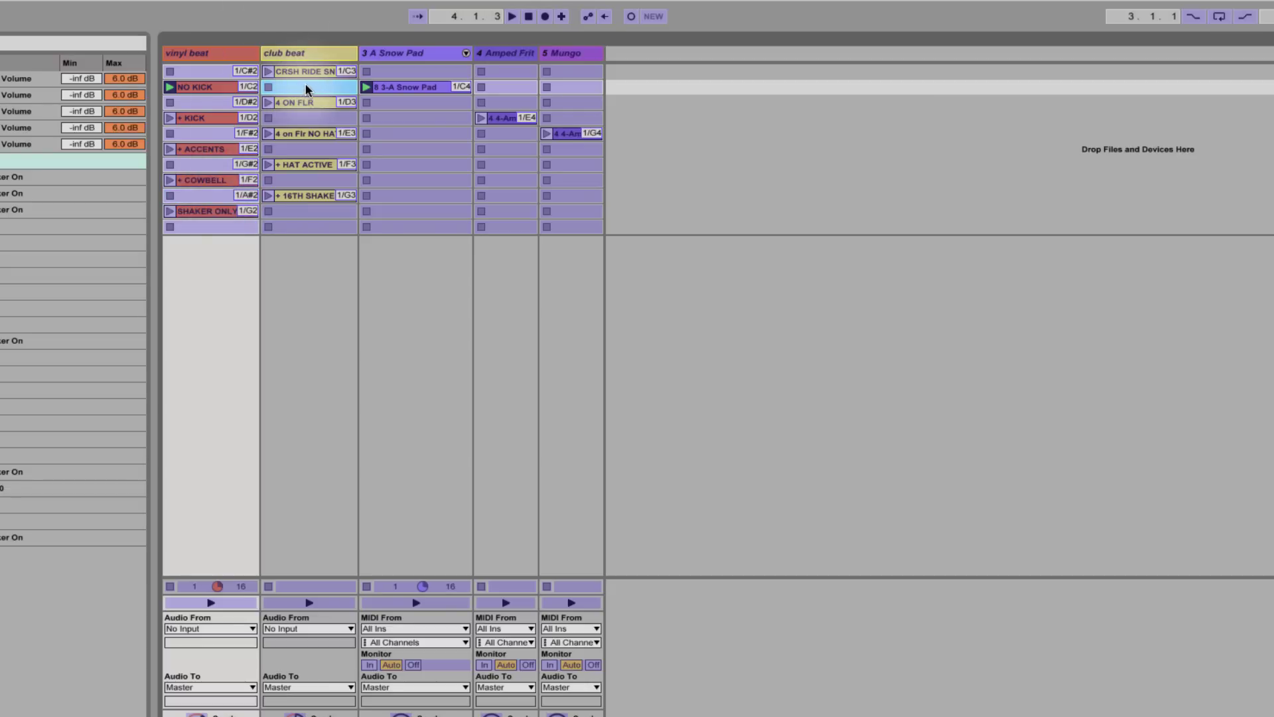
pyautogui.click(312, 117)
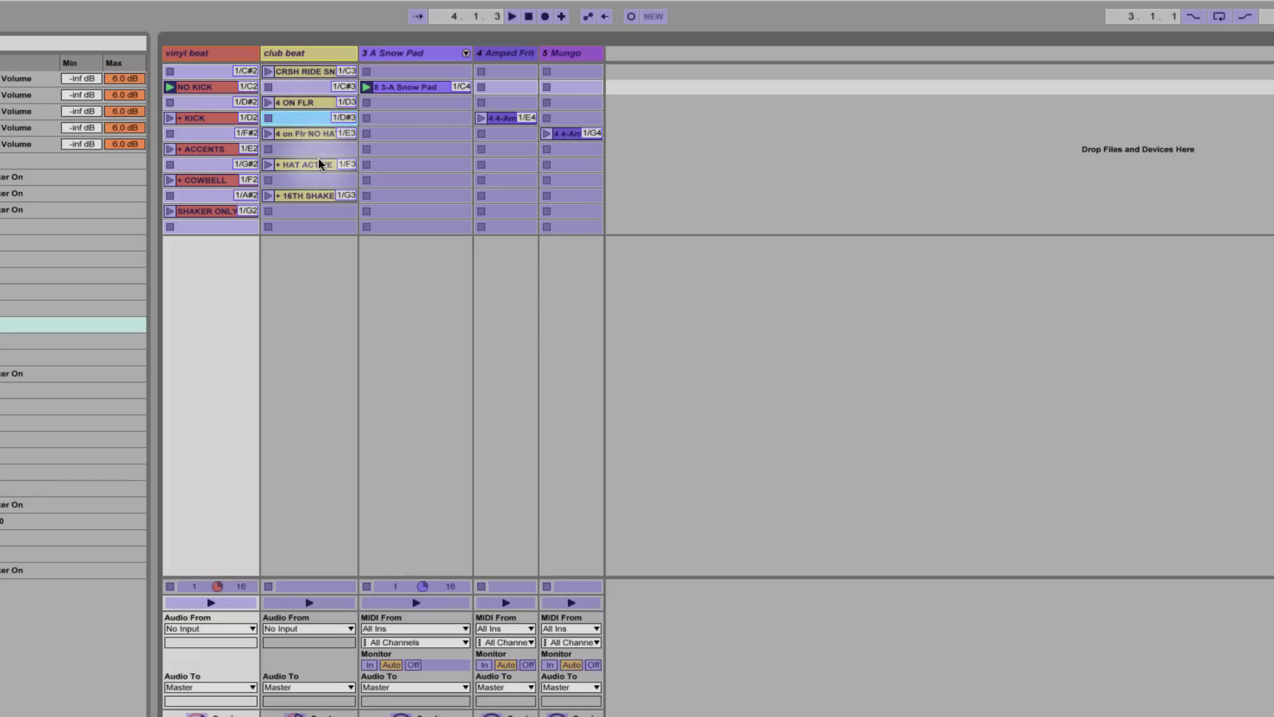
pyautogui.click(324, 149)
pyautogui.click(316, 180)
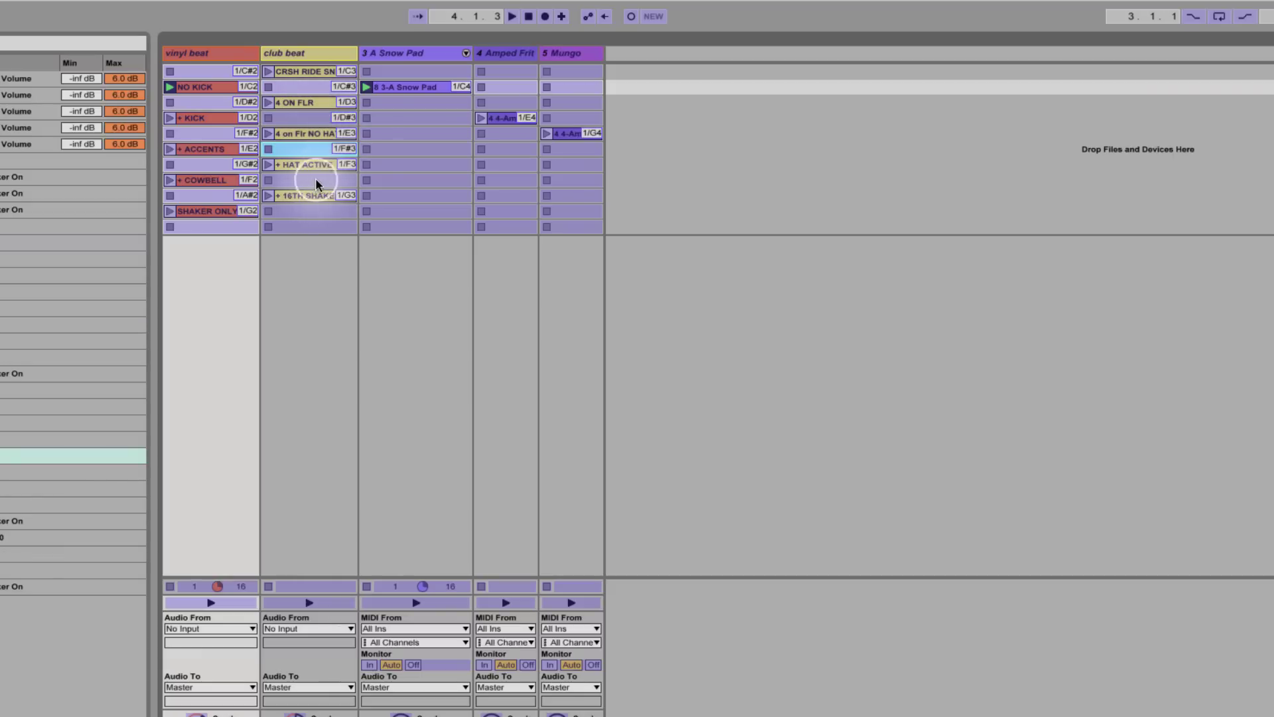
pyautogui.click(330, 210)
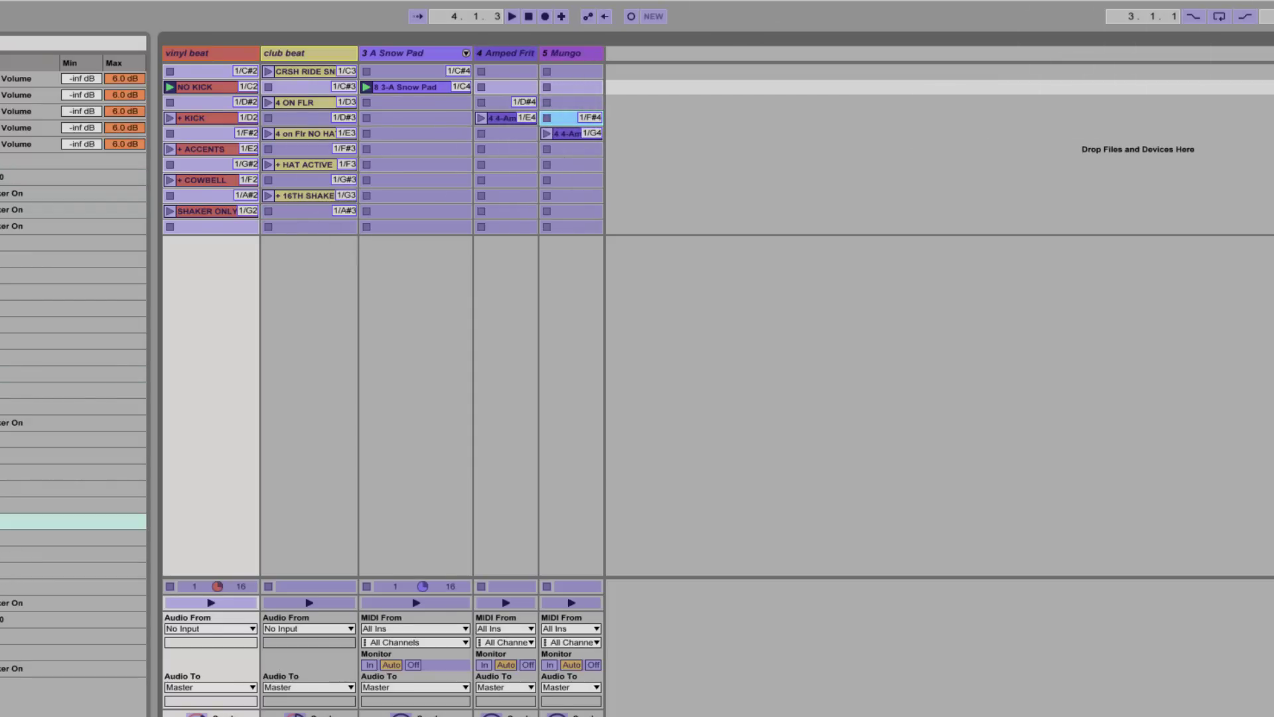
# Step: Leave MIDI mapping mode, then stop the vinyl beat clip and start playback
pyautogui.press('super+m')
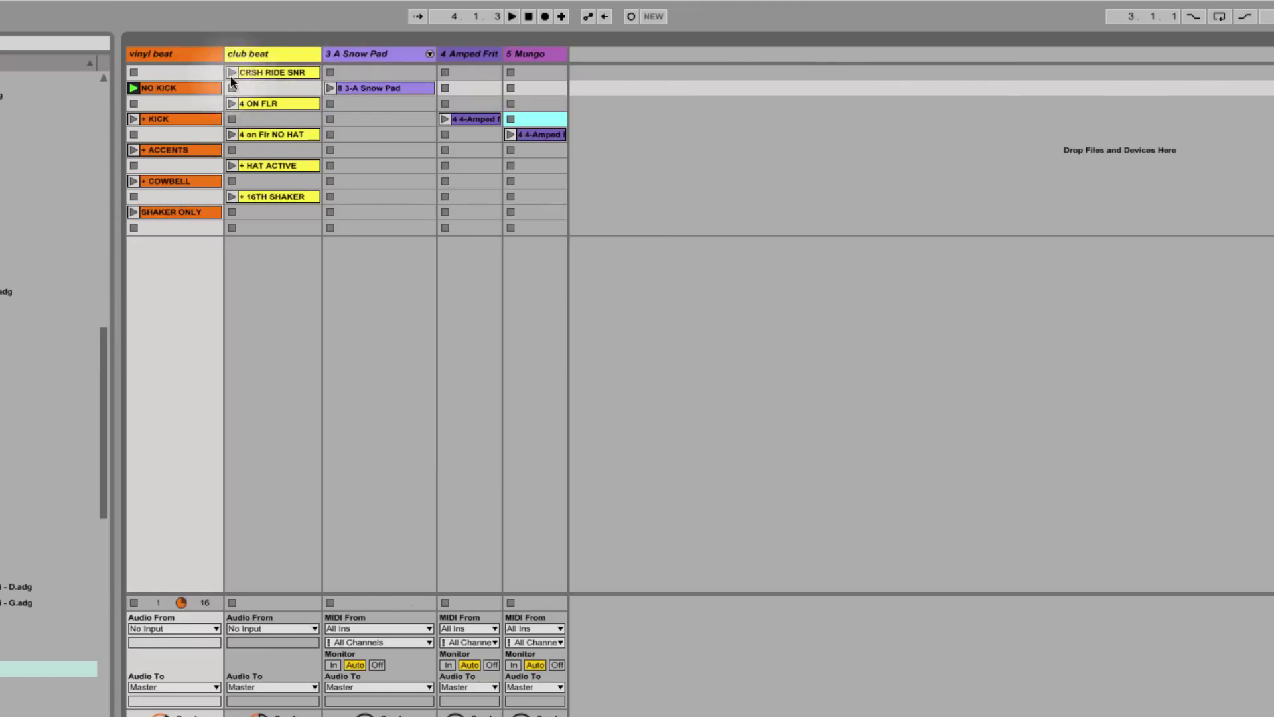
pyautogui.click(135, 69)
pyautogui.press('space')
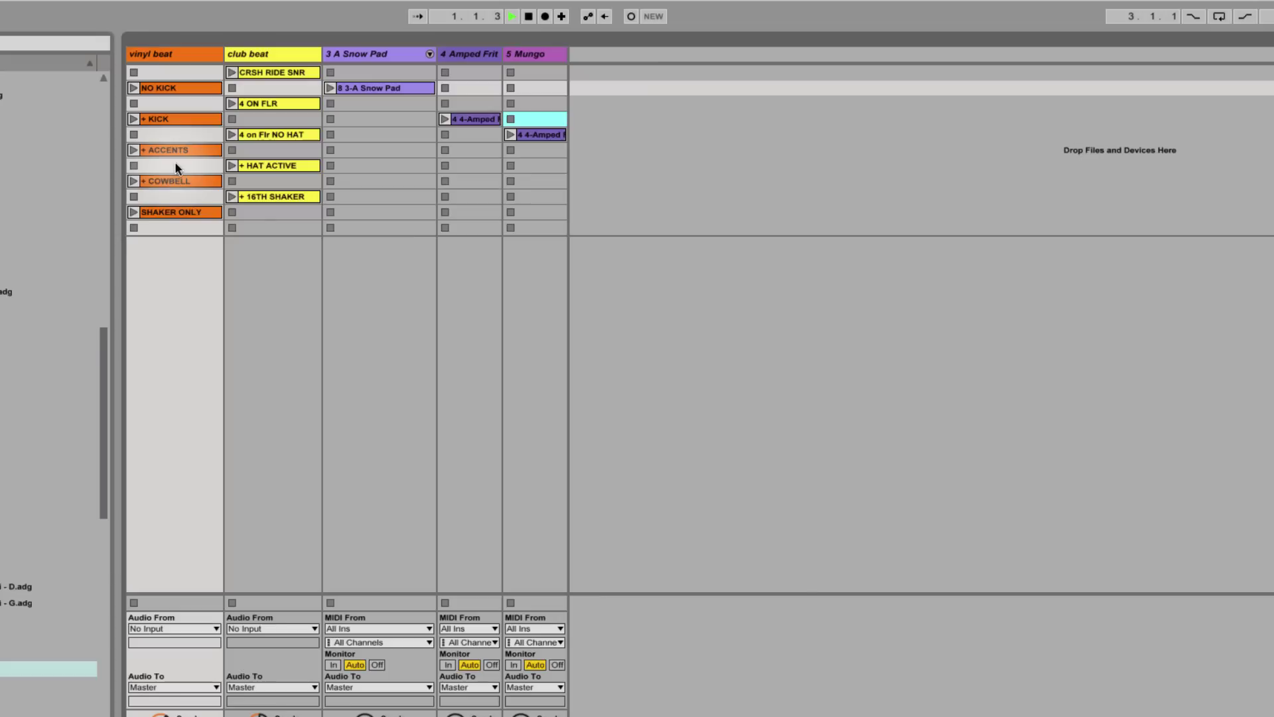
# Step: Launch + ACCENTS on vinyl beat, and 4 ON FLR followed by CRSH RIDE SNR on club beat, with the mapped notes
pyautogui.press('6')
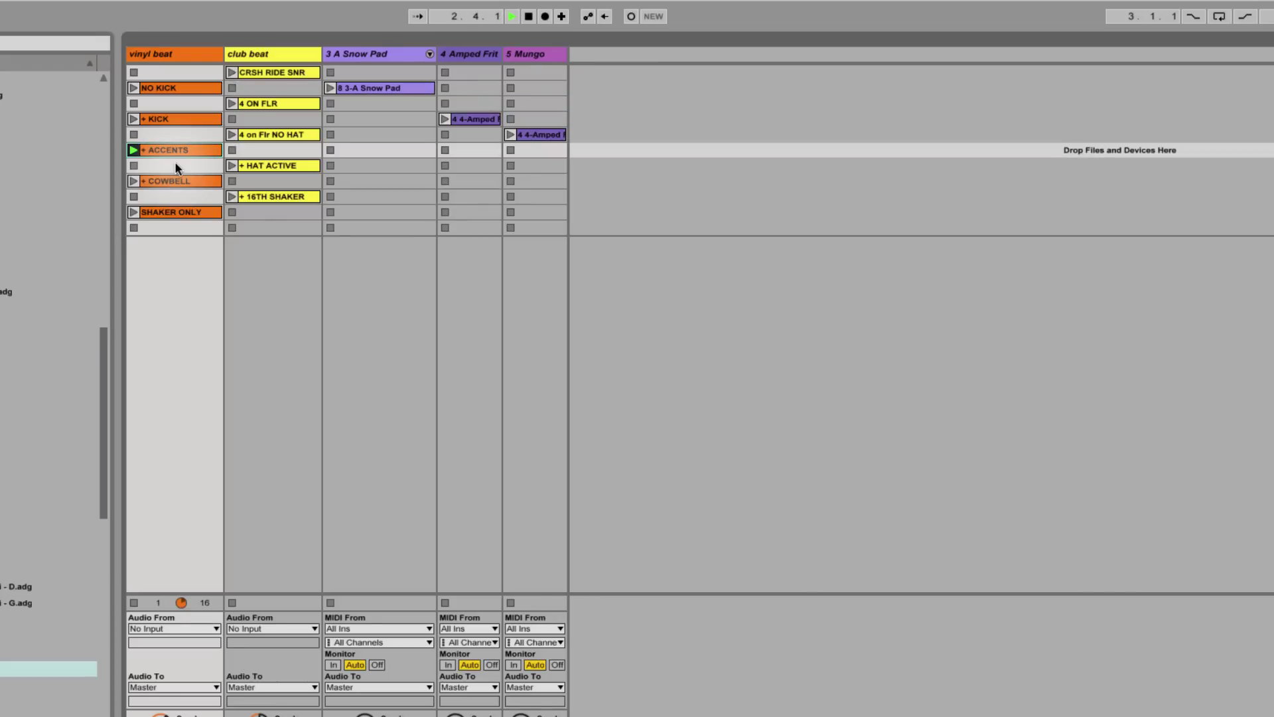
pyautogui.press('3')
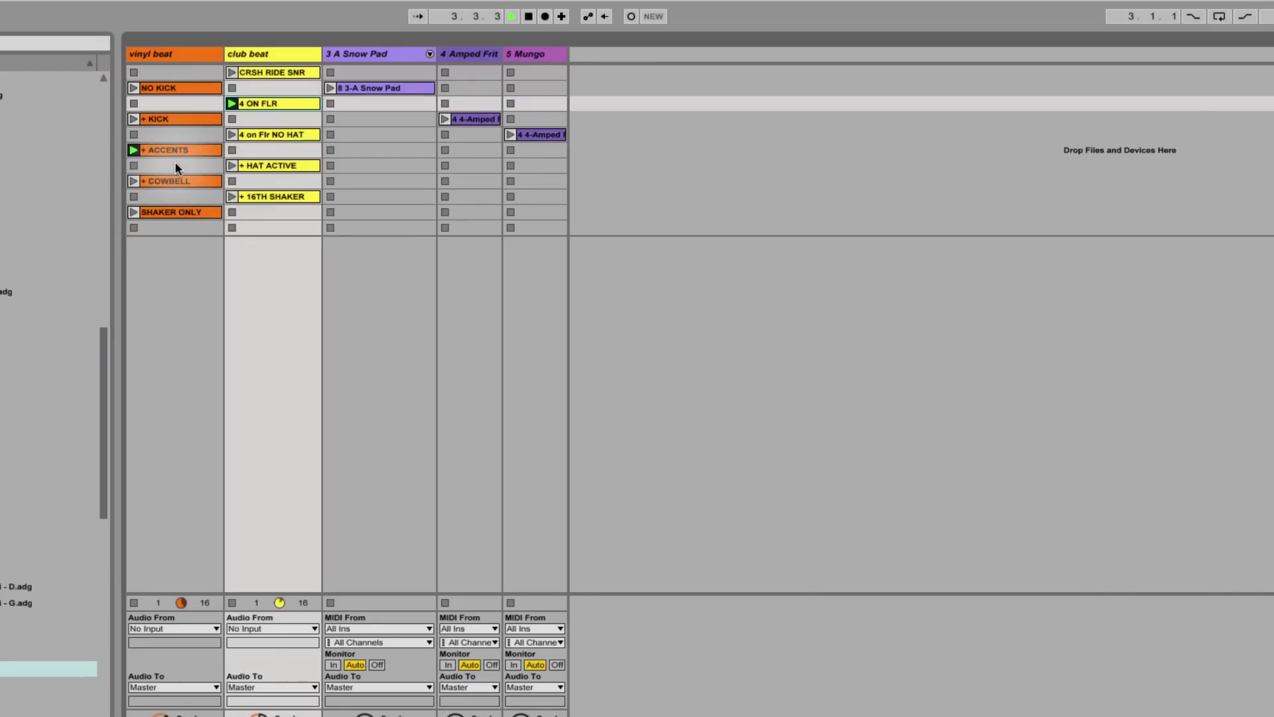
pyautogui.press('1')
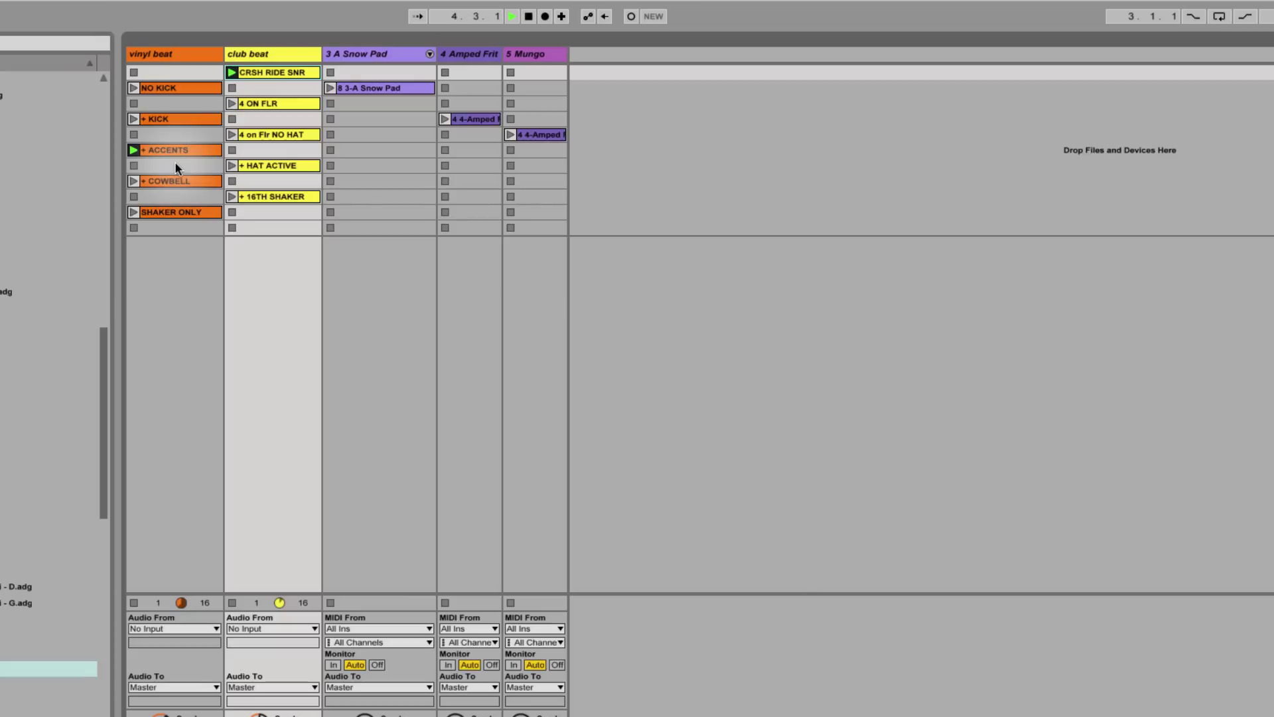
# Step: Switch vinyl beat to NO KICK, and trigger club beat's empty slots in rows 4 and 6 before launching + 16TH SHAKER
pyautogui.press('4')
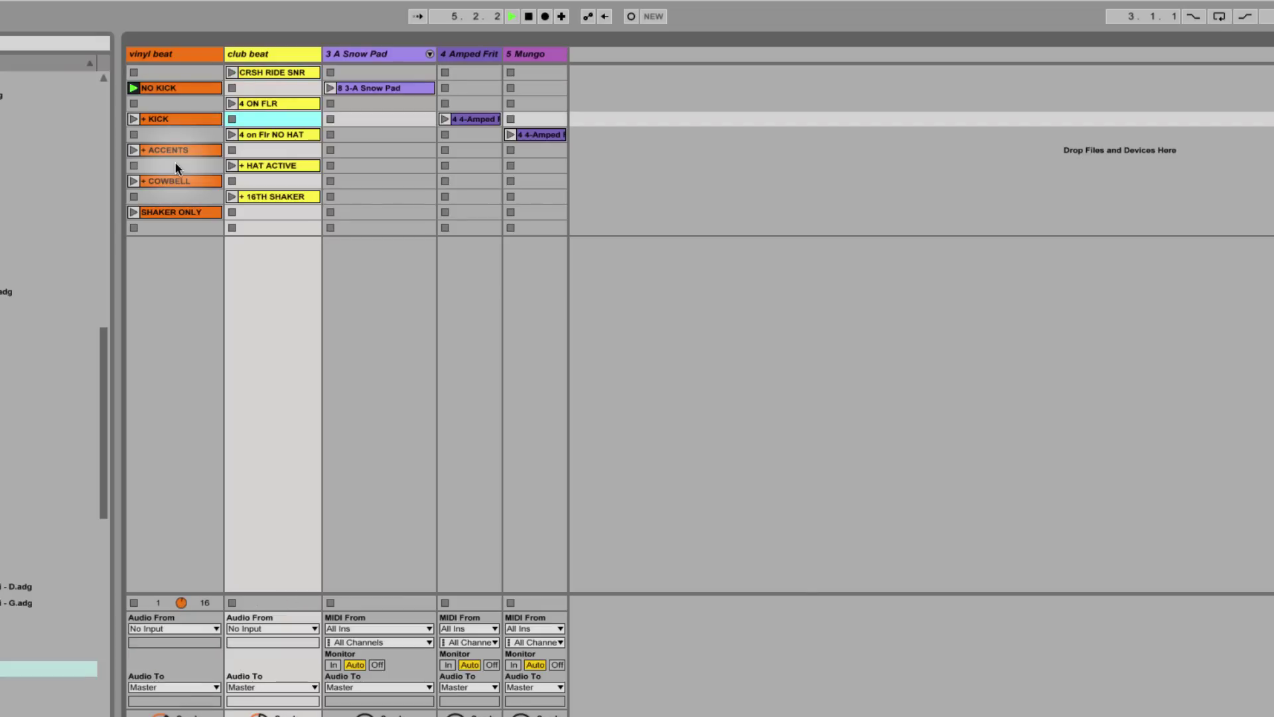
pyautogui.press('6')
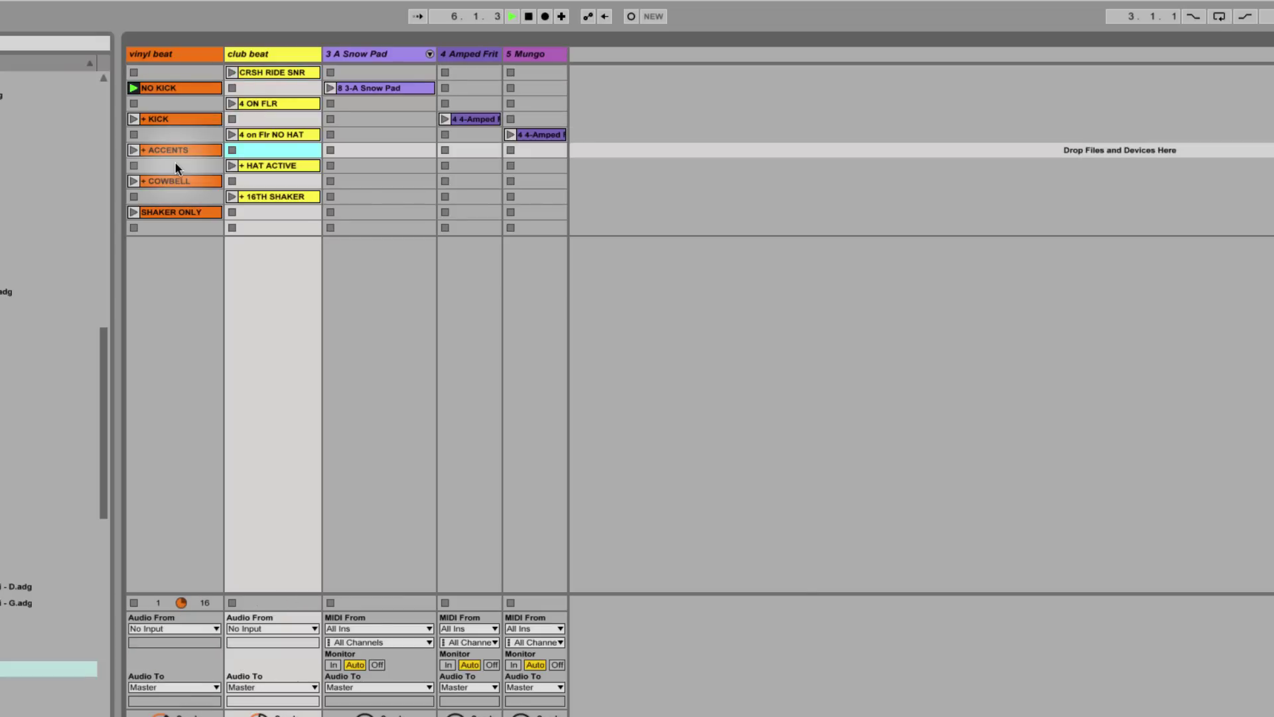
pyautogui.press('9')
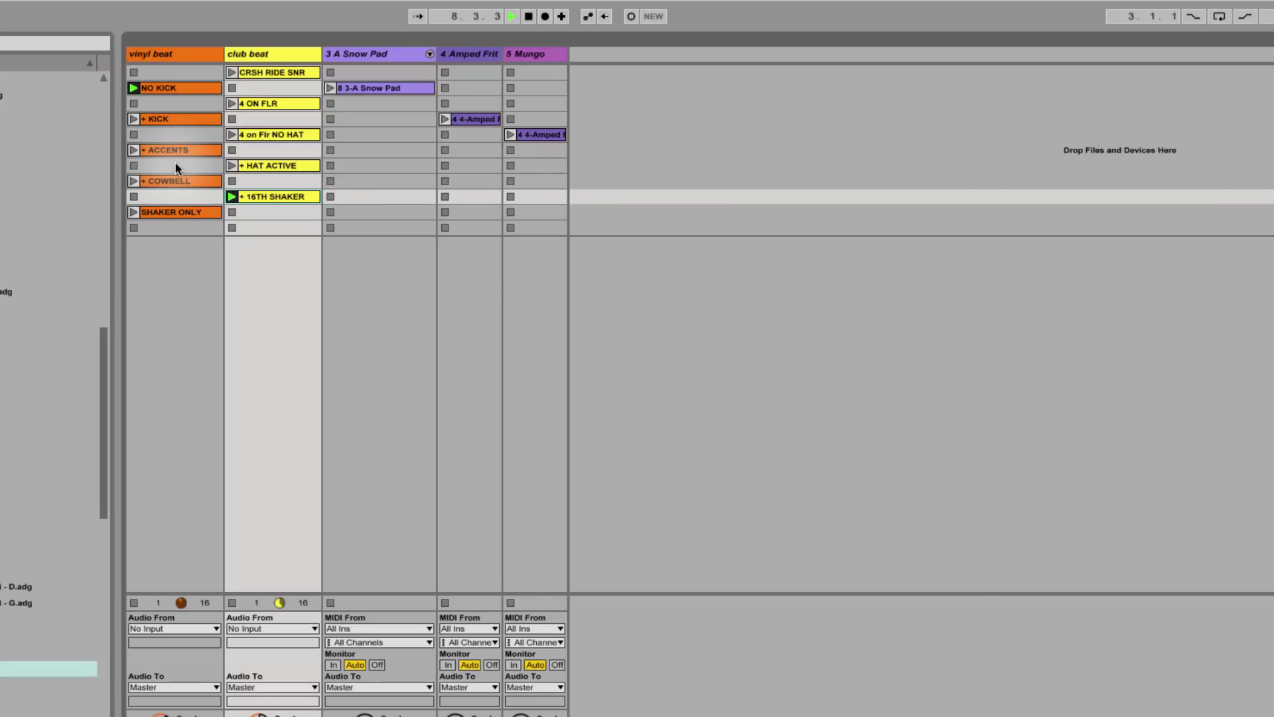
# Step: Launch the 3-A Snow Pad clip, the 4-Amped clip on track 4, and 4 on Flr NO HAT on club beat
pyautogui.press('2')
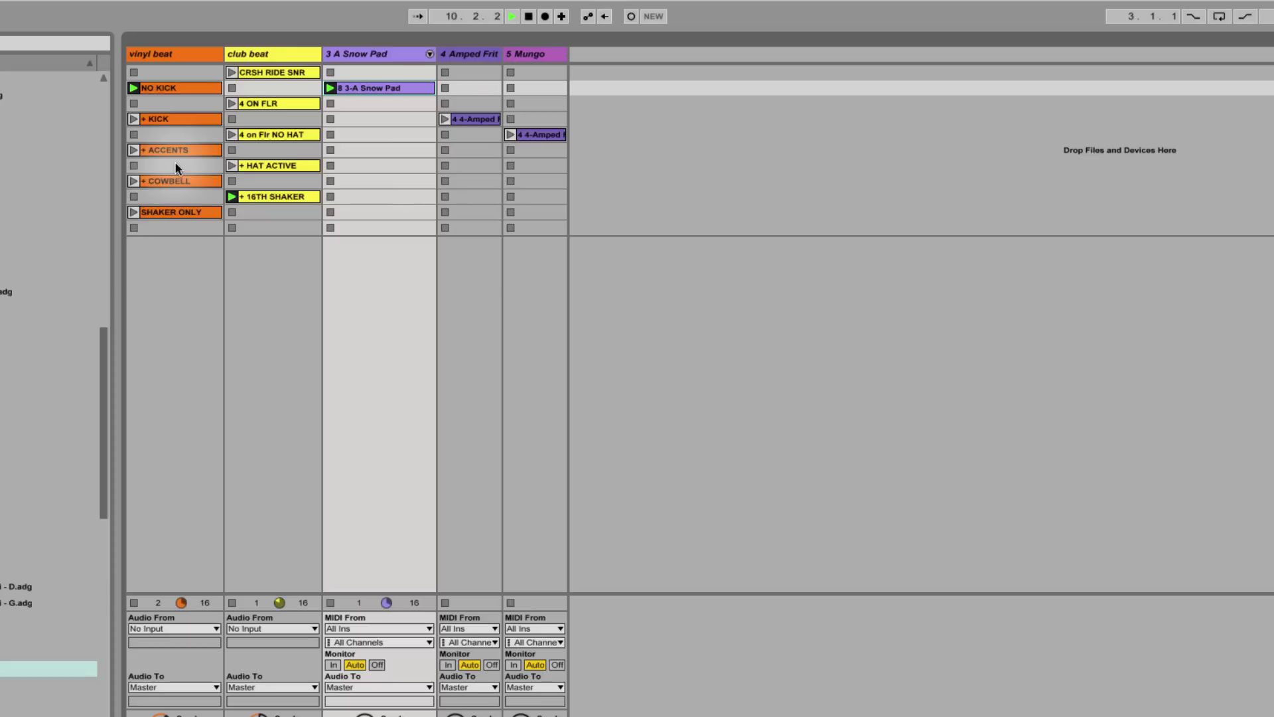
pyautogui.press('4')
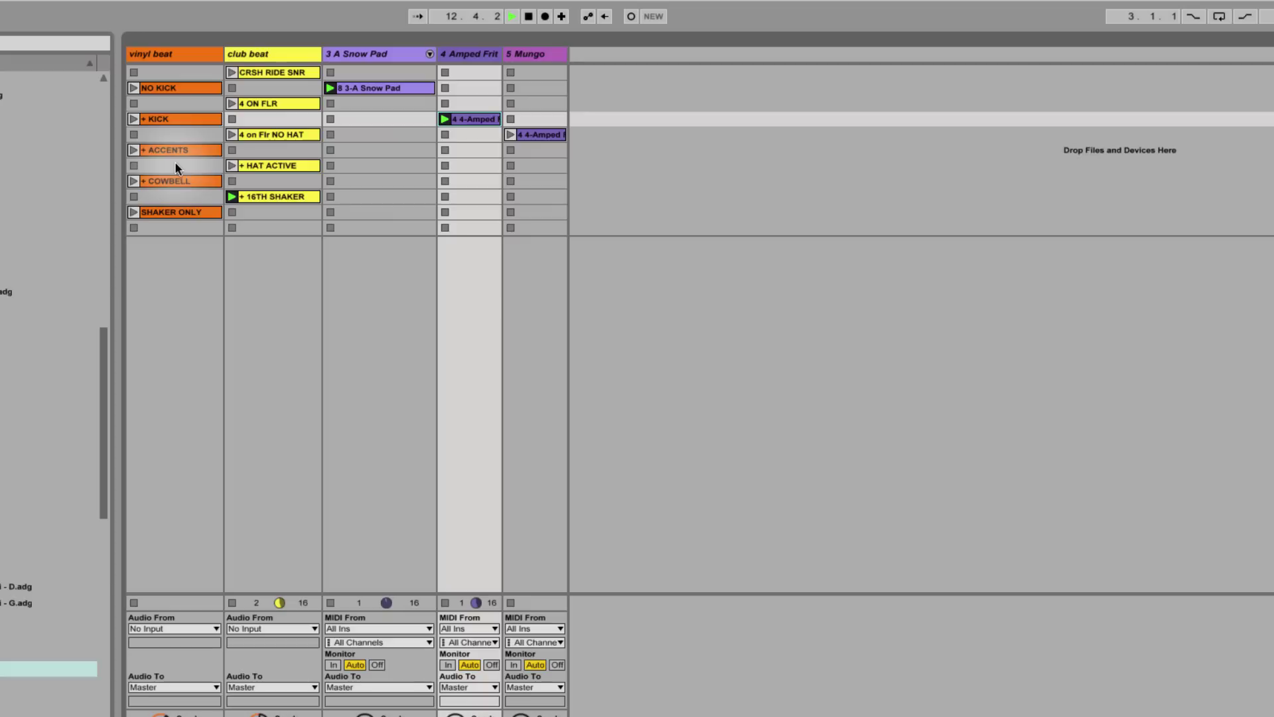
pyautogui.press('5')
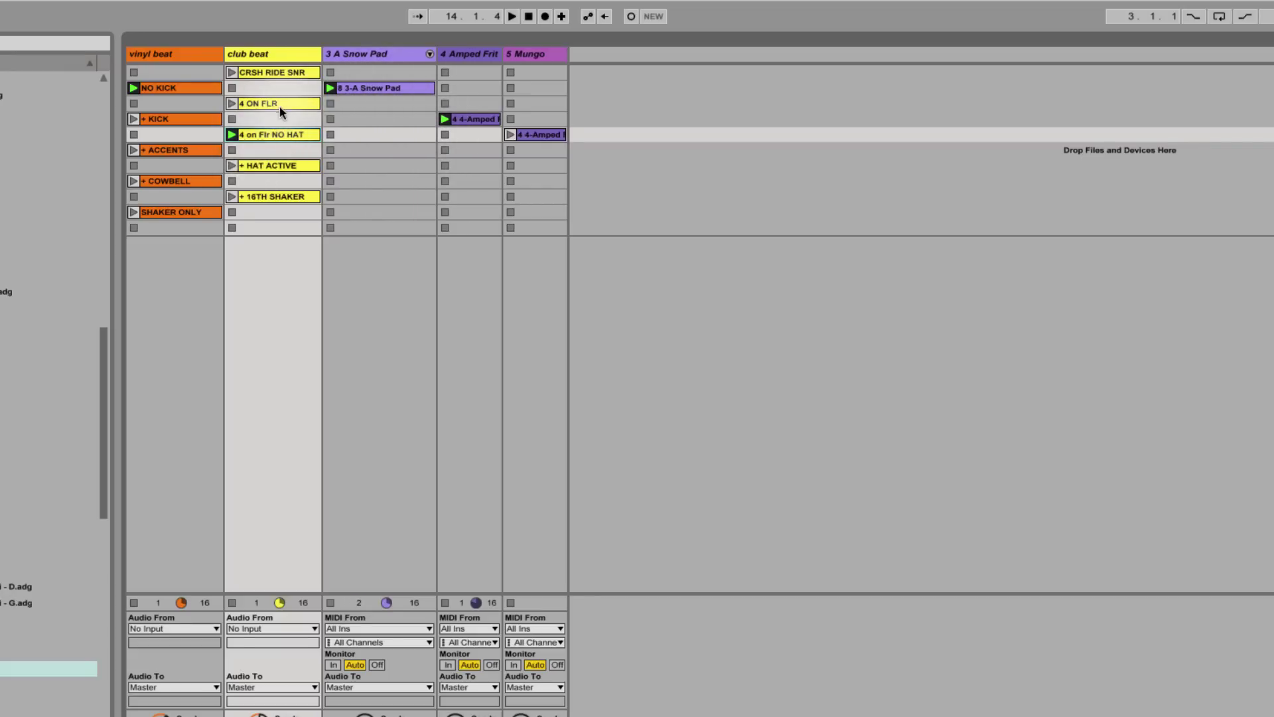
# Step: Remap the + 16TH SHAKER clip to a range of notes starting at G3, replacing the conflicting club beat slot mappings
pyautogui.click(267, 197)
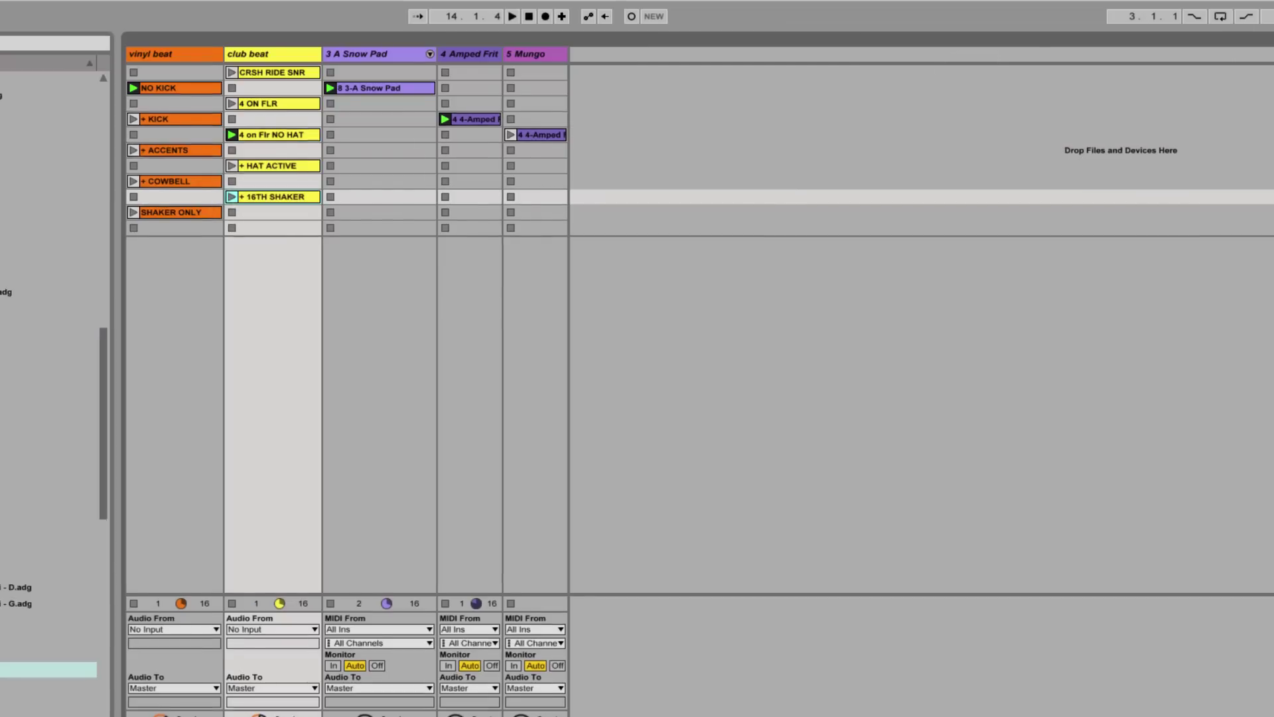
pyautogui.hotkey('ctrl', 'm')
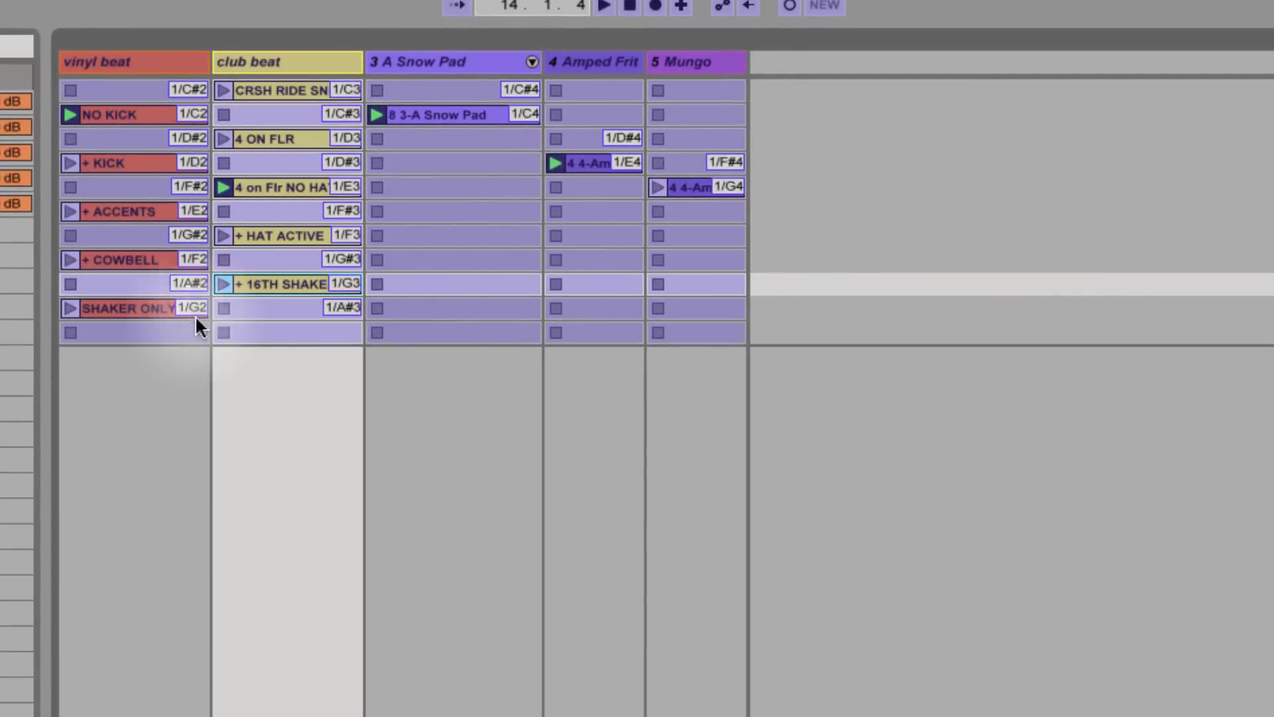
pyautogui.click(296, 285)
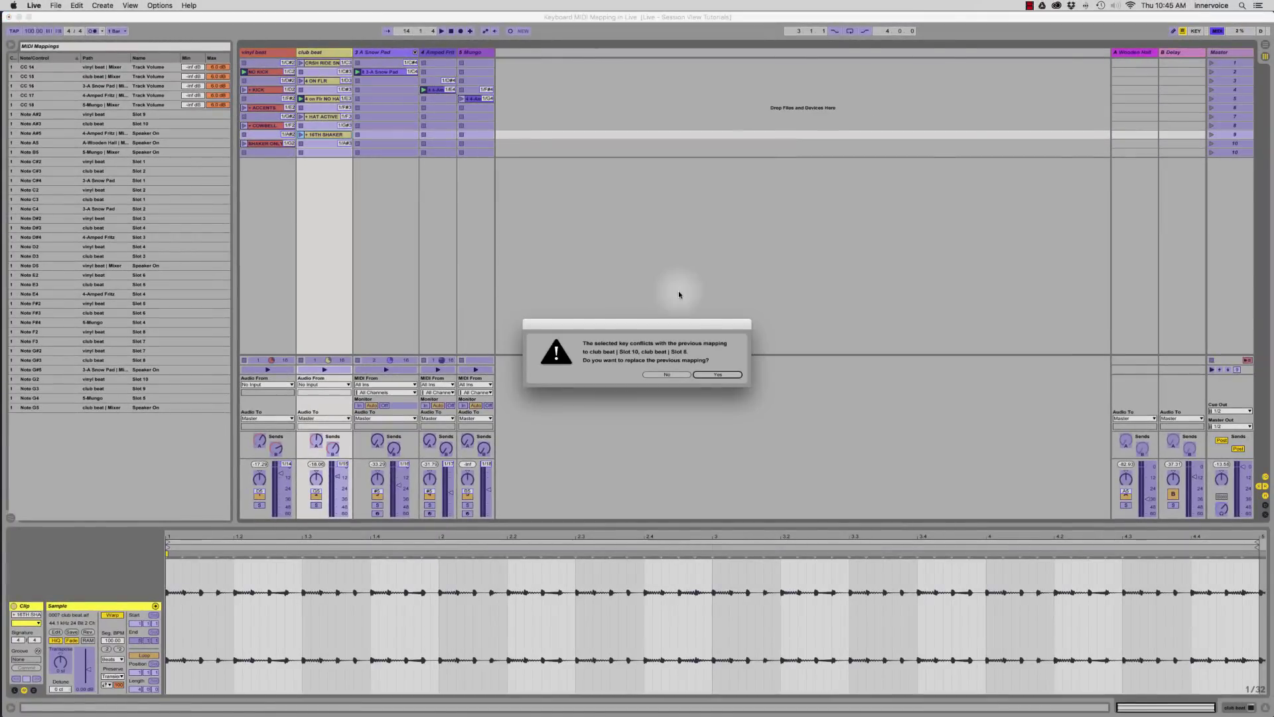
pyautogui.click(709, 375)
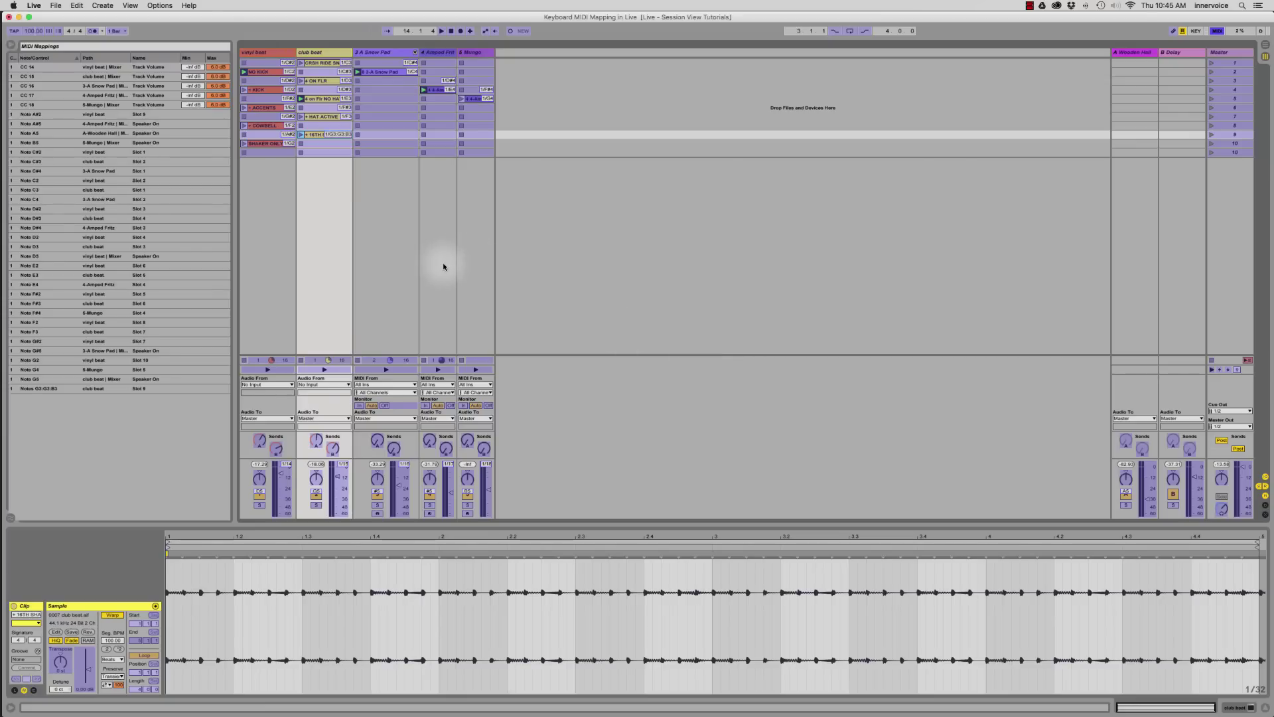
# Step: Leave MIDI mapping mode and launch the + 16TH SHAKER clip from its mapped note range
pyautogui.click(1218, 31)
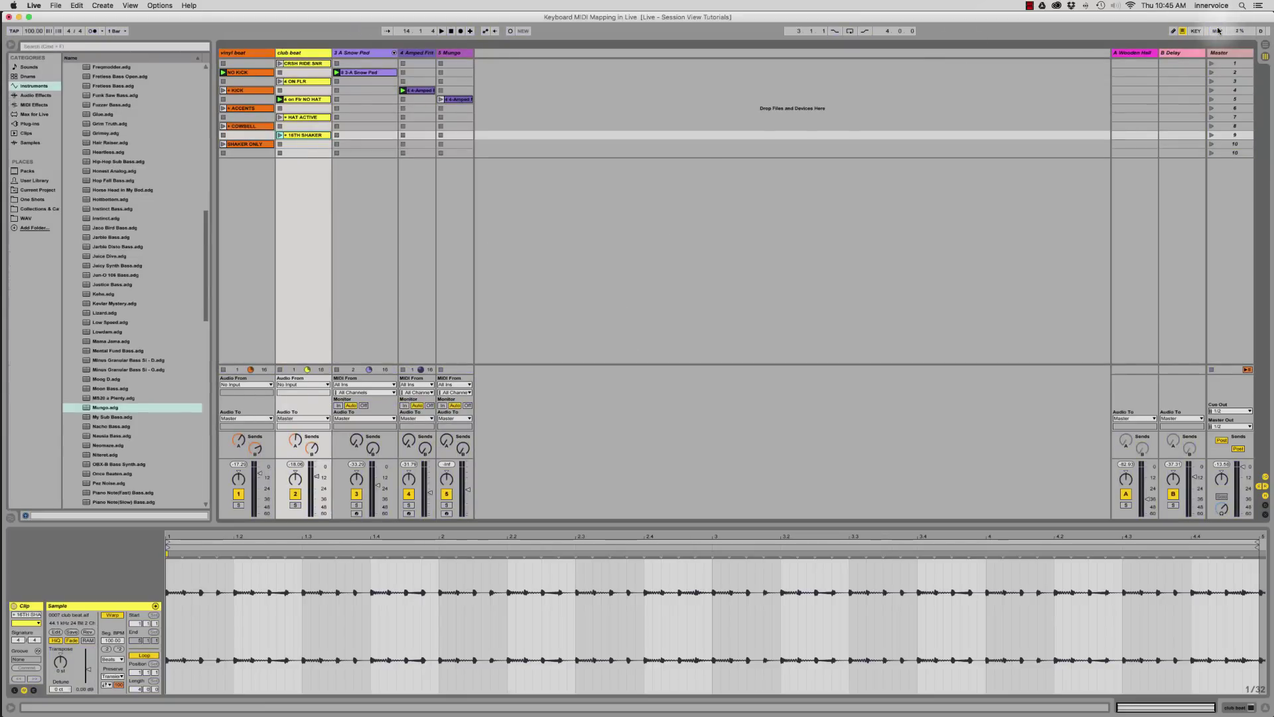
pyautogui.press('g')
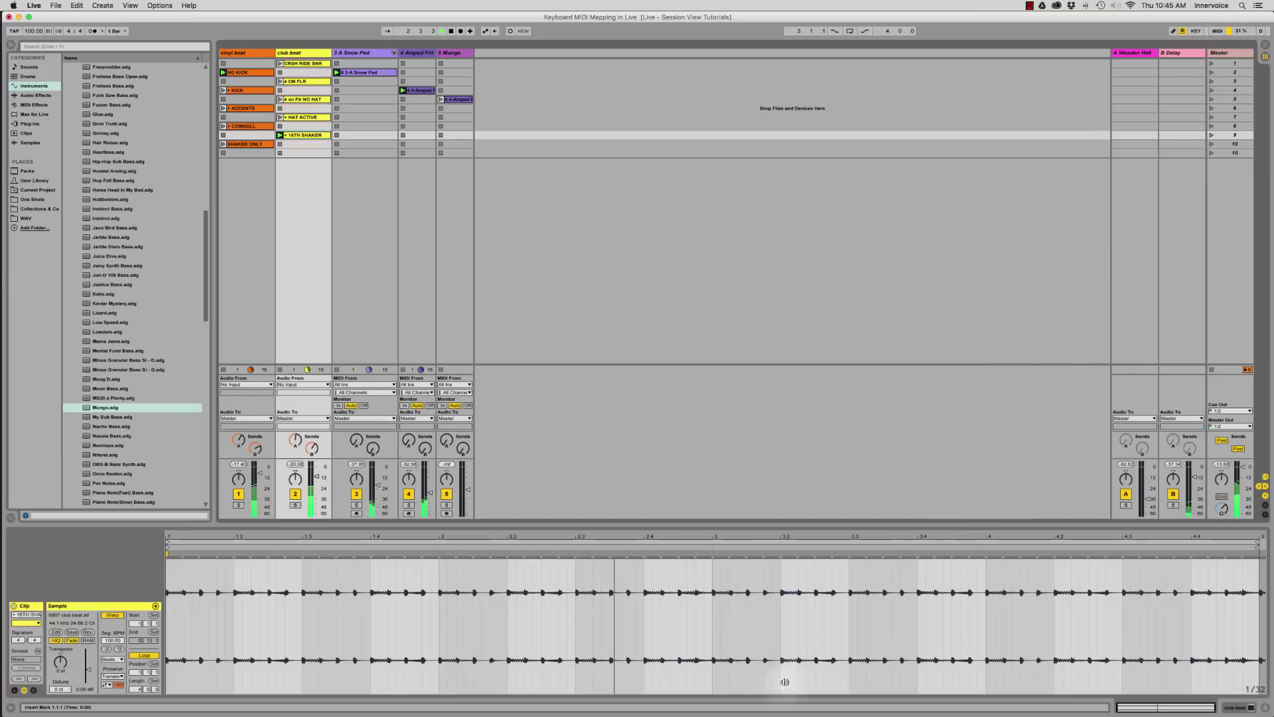
# Step: Enter MIDI mapping mode and map scenes 1 to 5 on the Master track to notes C1, D1, E1, F1 and G1
pyautogui.click(295, 505)
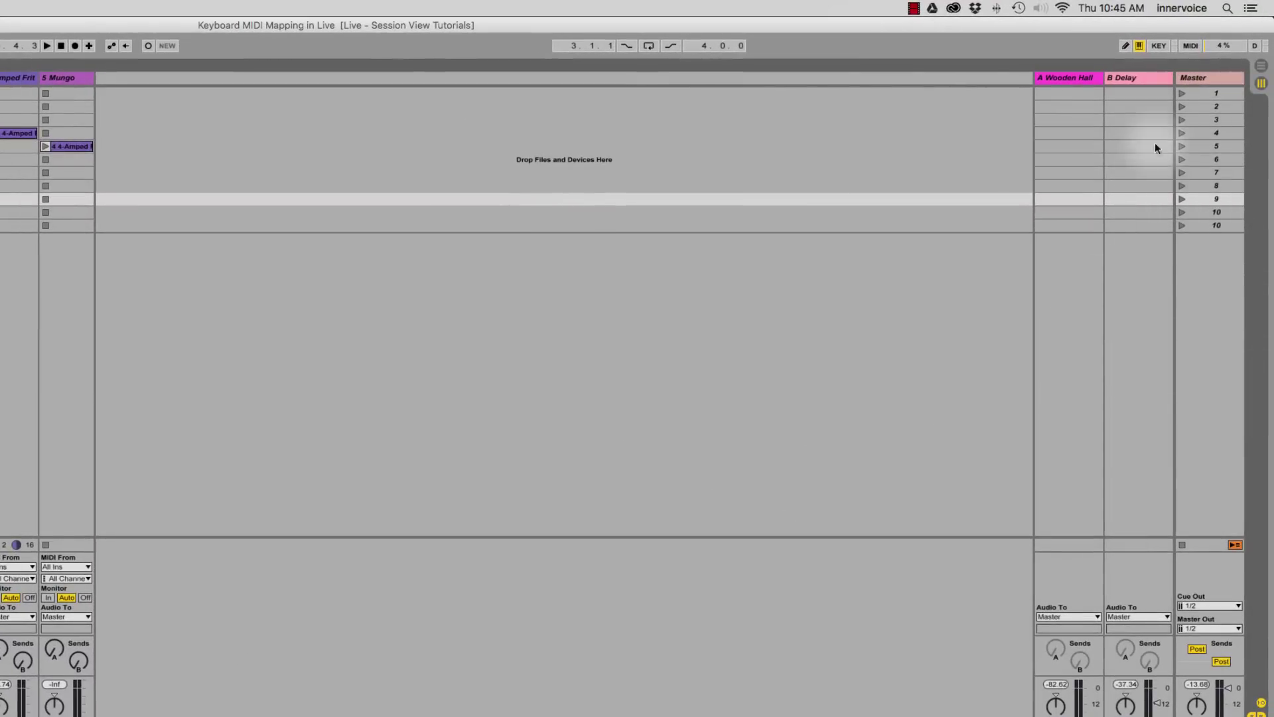
pyautogui.click(1207, 93)
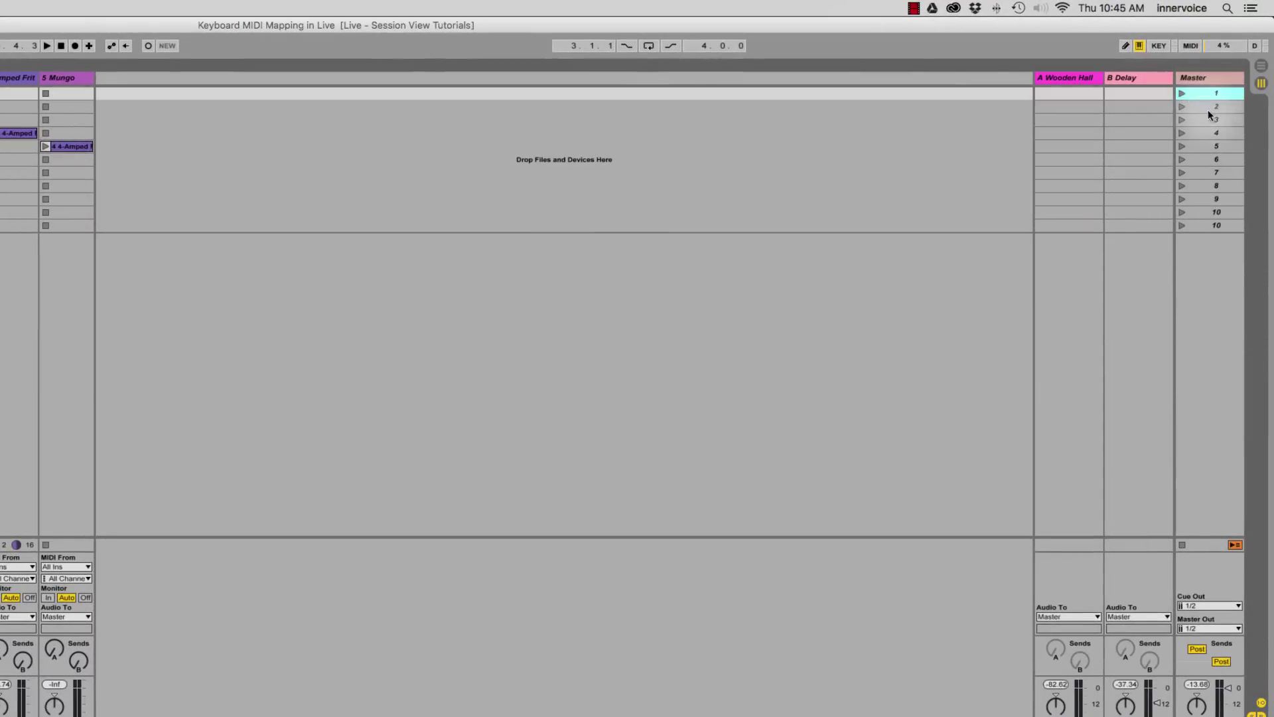
pyautogui.keyDown('shift'); pyautogui.click(1206, 226); pyautogui.keyUp('shift')
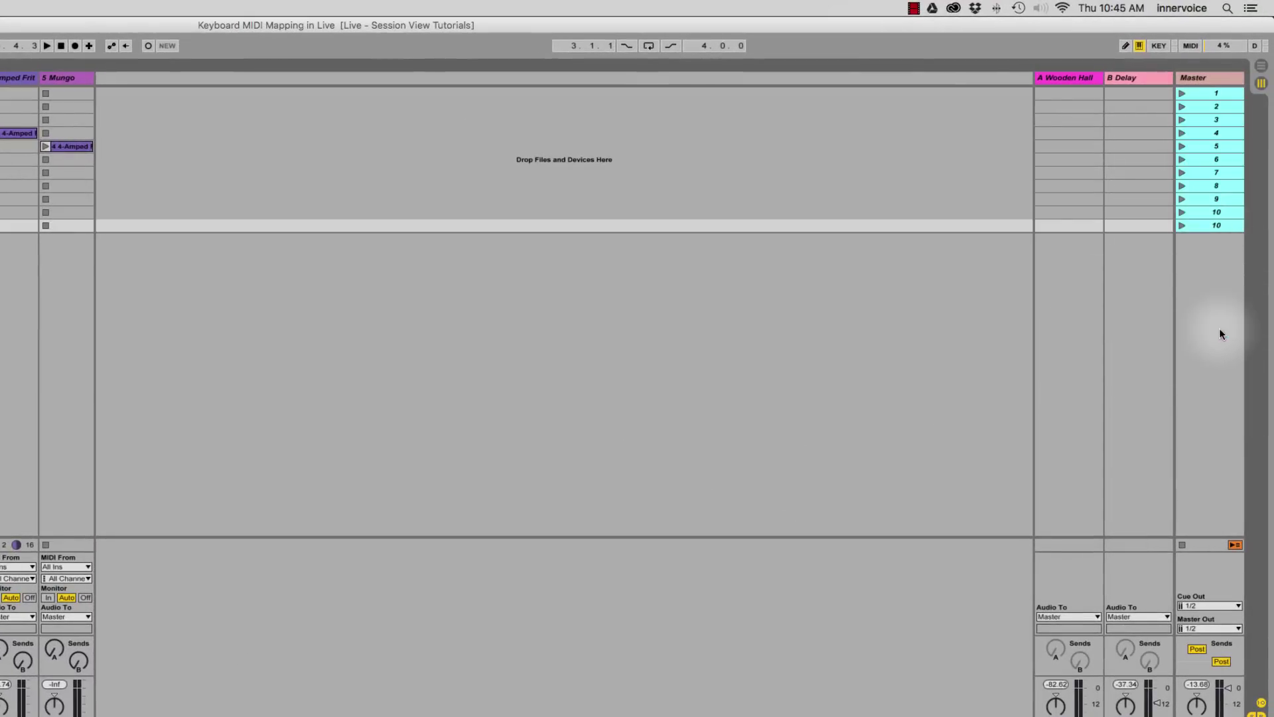
pyautogui.click(1190, 46)
pyautogui.click(1214, 95)
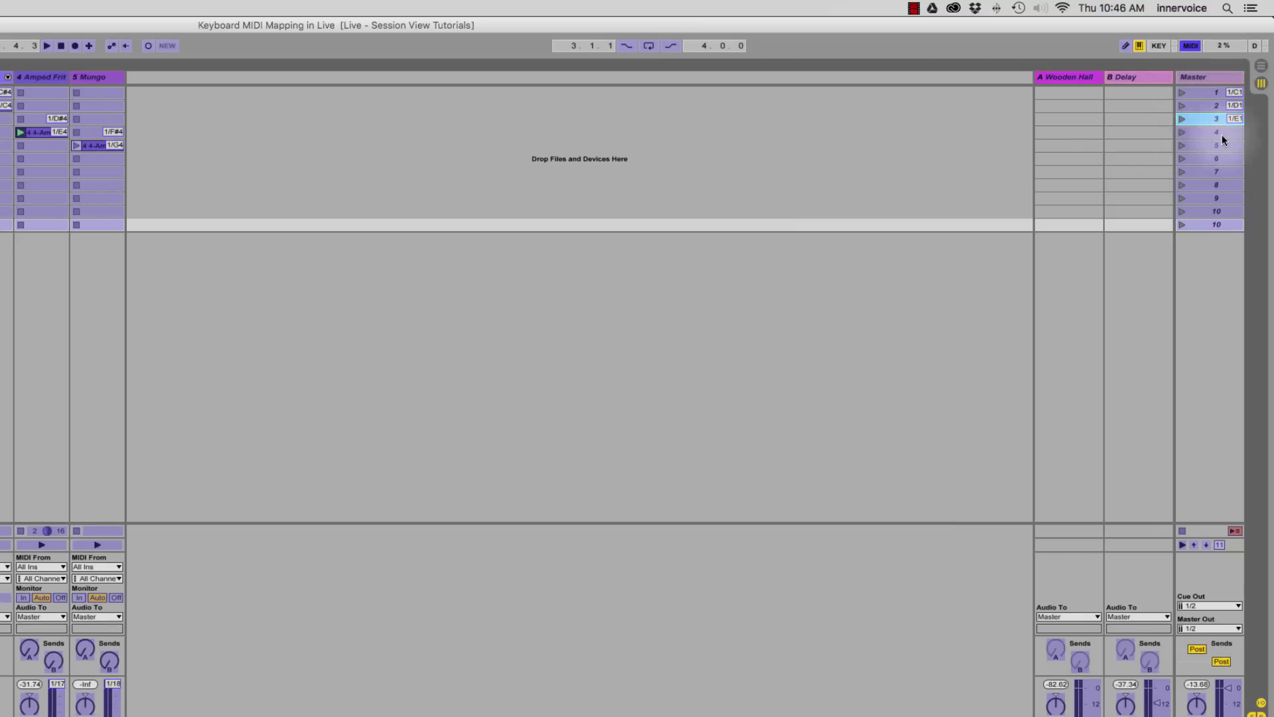
pyautogui.click(1233, 130)
pyautogui.click(1232, 145)
pyautogui.press('g')
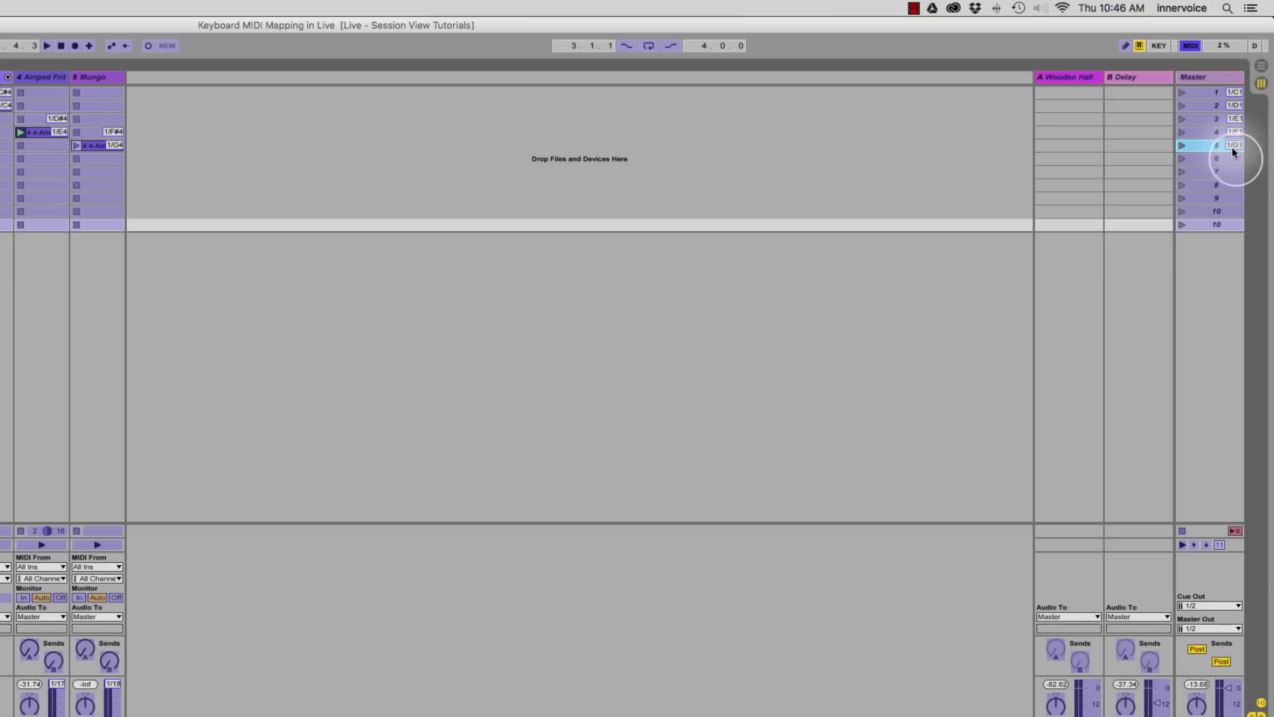
# Step: Map scene 6 to note A1 and scene 7 to note B1
pyautogui.click(1235, 158)
pyautogui.press('h')
pyautogui.click(1237, 172)
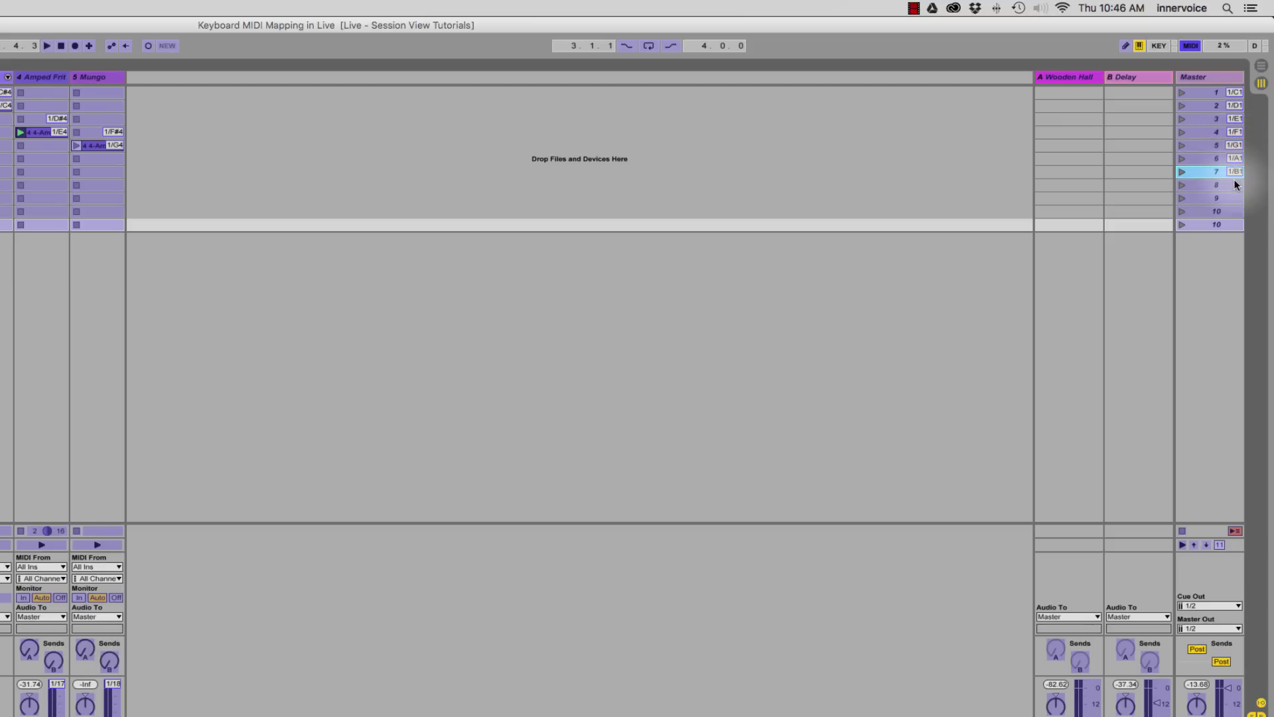
pyautogui.press('j')
# Step: Leave MIDI mapping mode and launch scene 1, followed by scene 2, from their mapped notes
pyautogui.click(1190, 47)
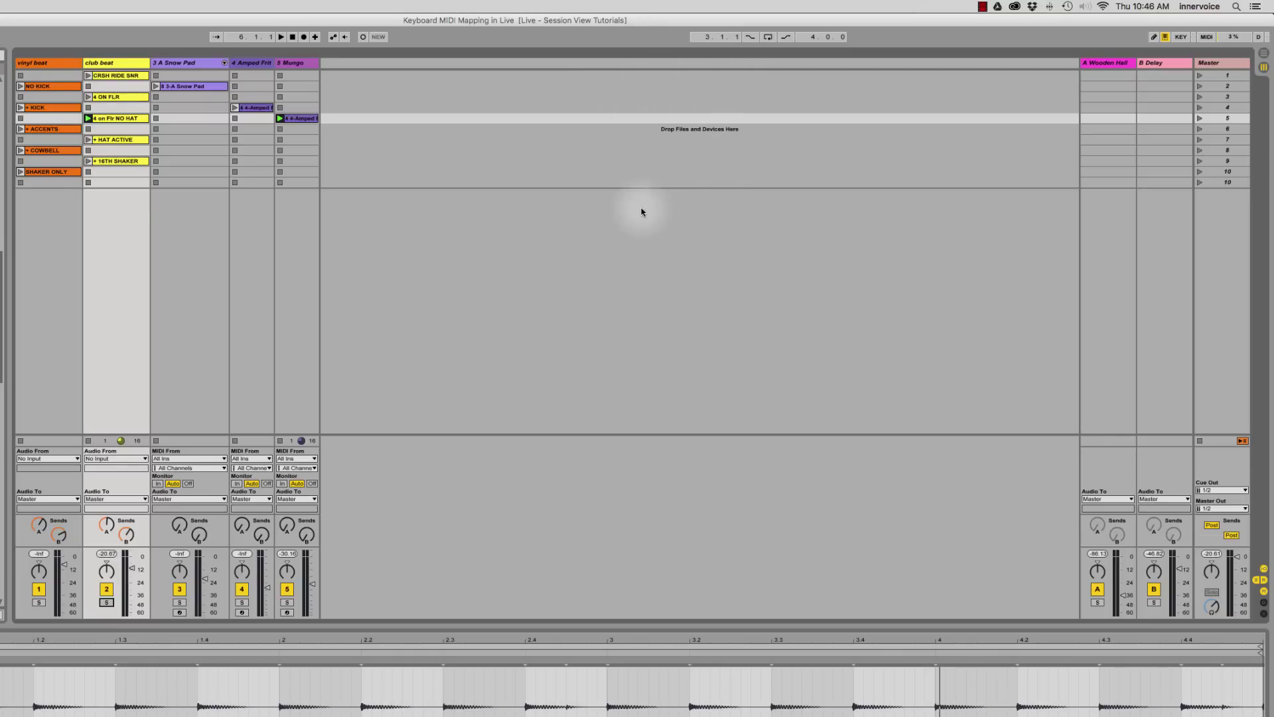
pyautogui.press('1')
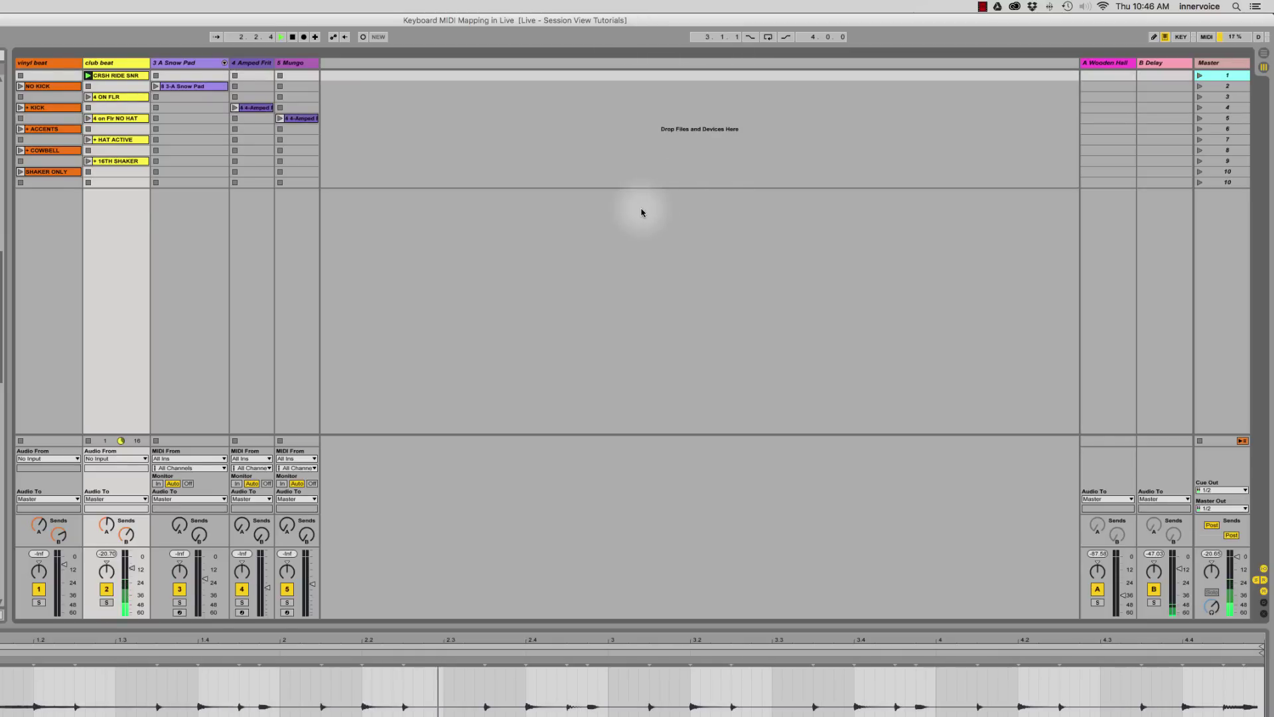
pyautogui.press('2')
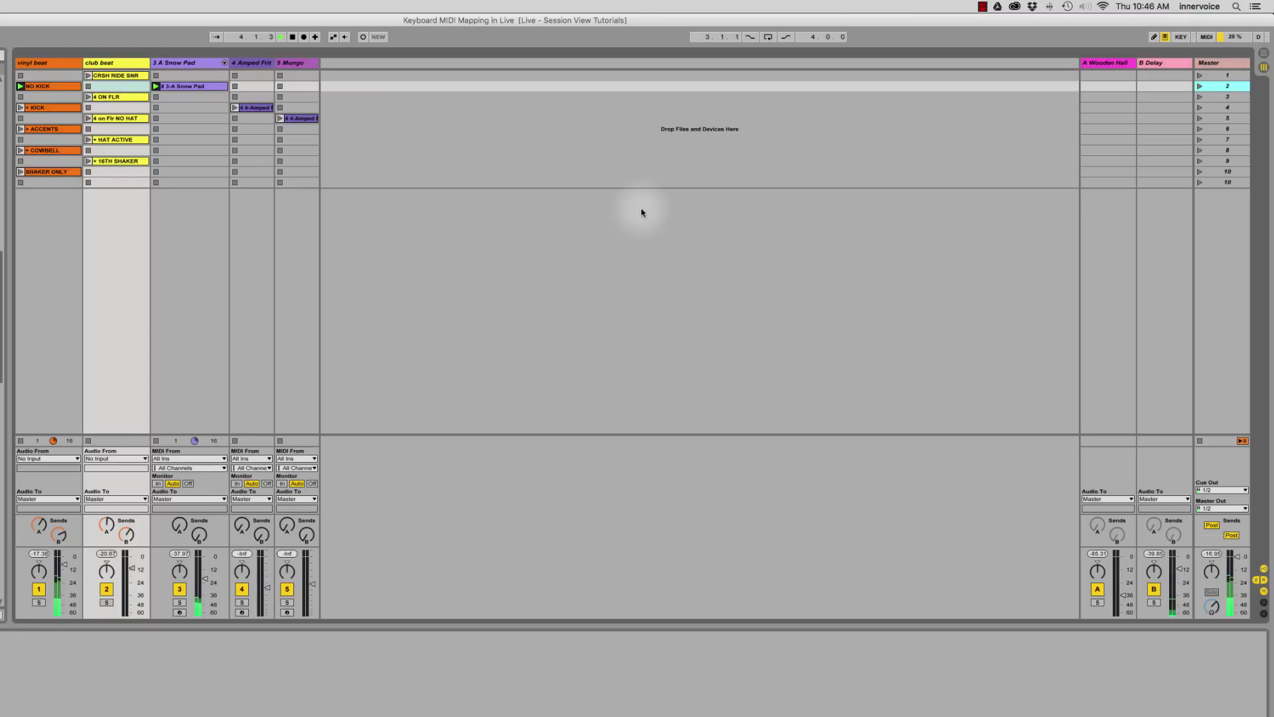
# Step: Trigger club beat's empty slot in row 2, and launch its CRSH RIDE SNR and 4 ON FLR clips
pyautogui.press('f')
pyautogui.press('s')
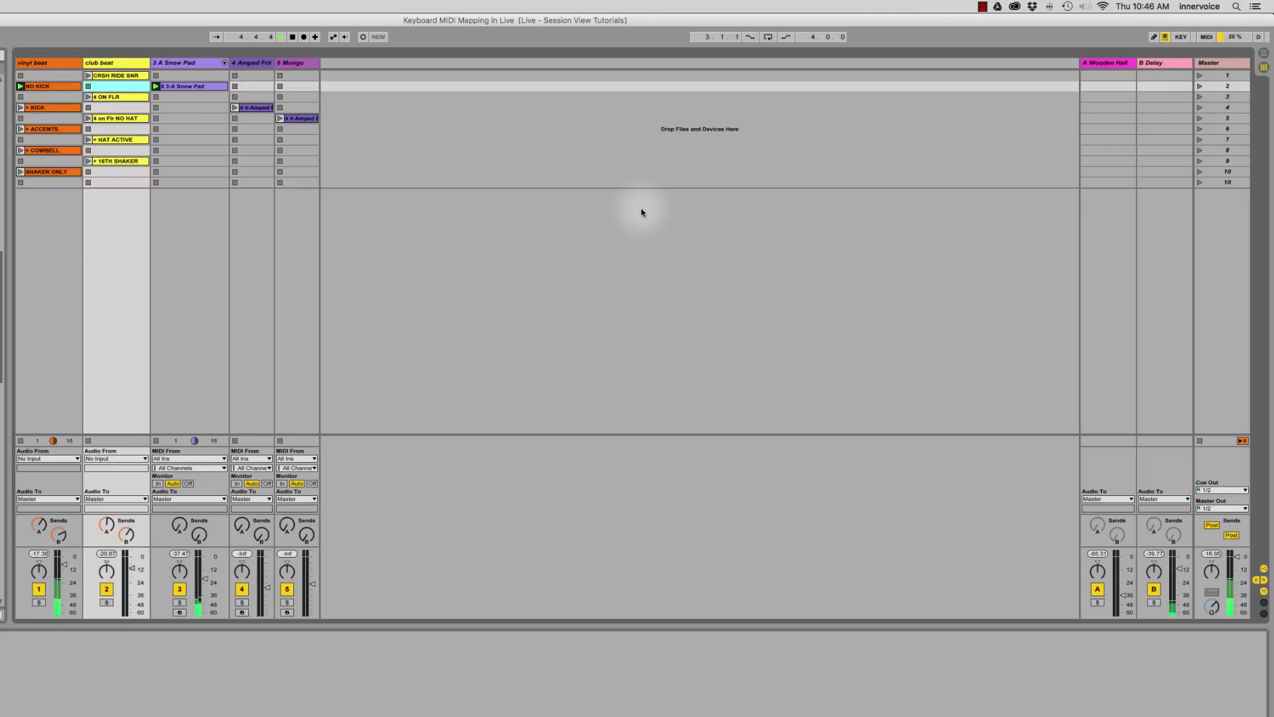
pyautogui.press('a')
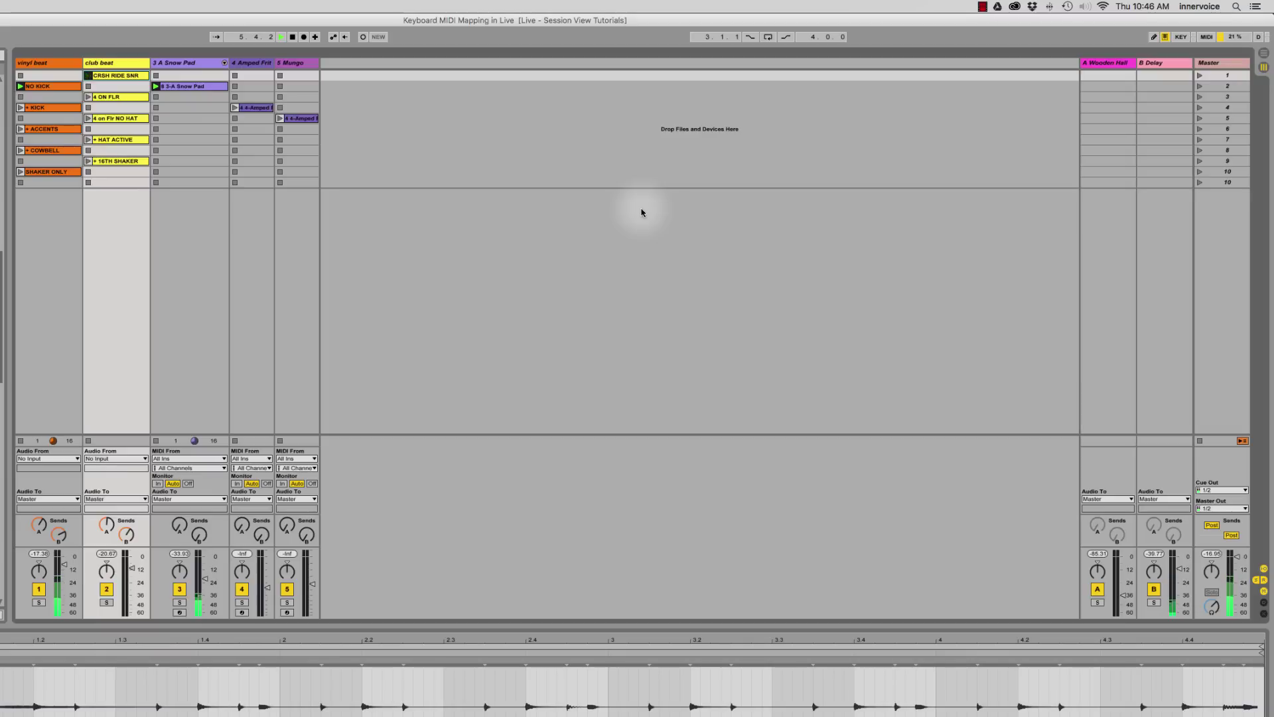
pyautogui.press('d')
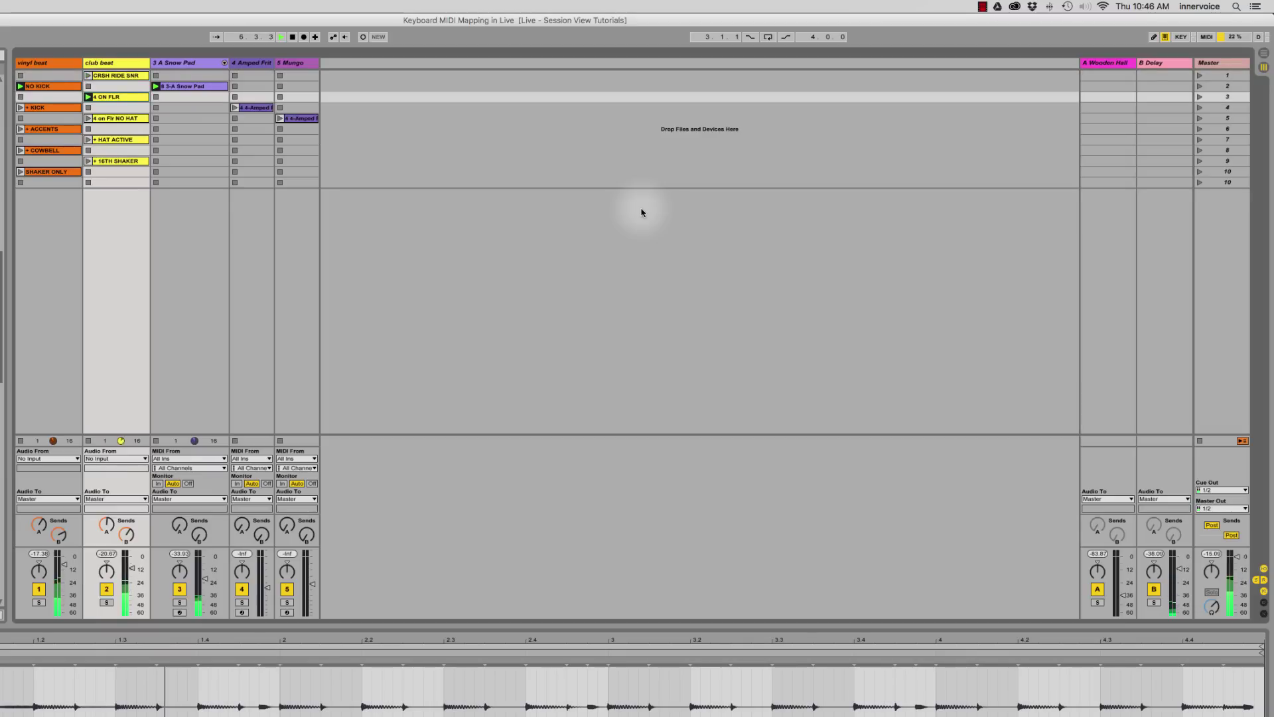